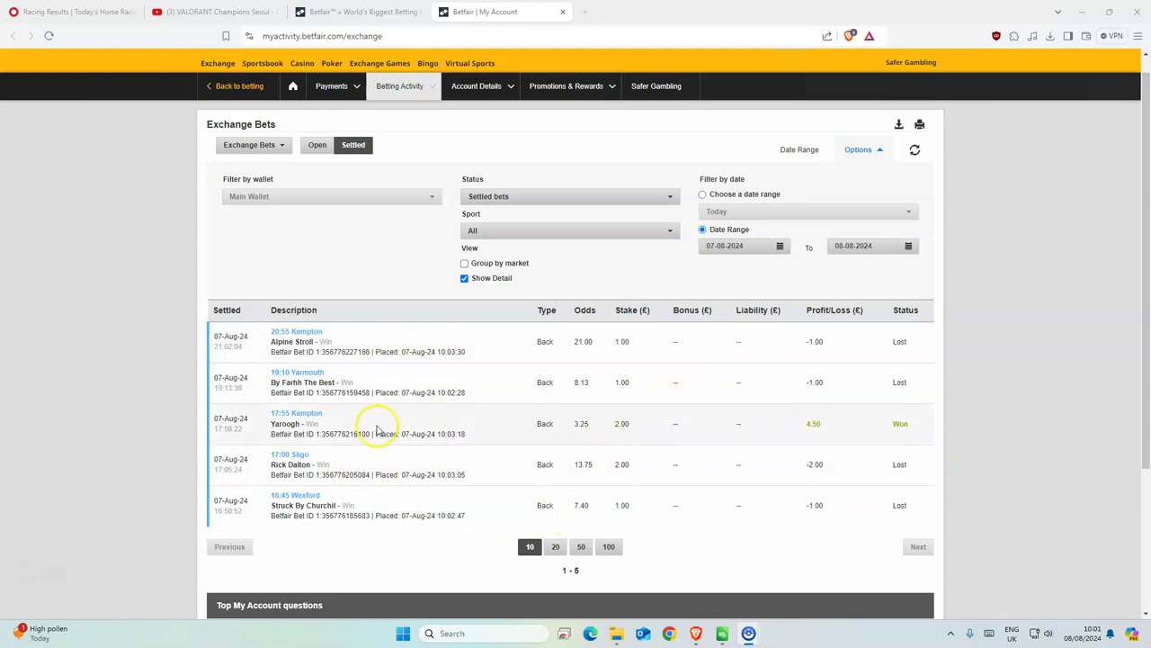
Review the settled exchange bets for 7 August 2024, including their odds, stakes and profit or loss
click(585, 426)
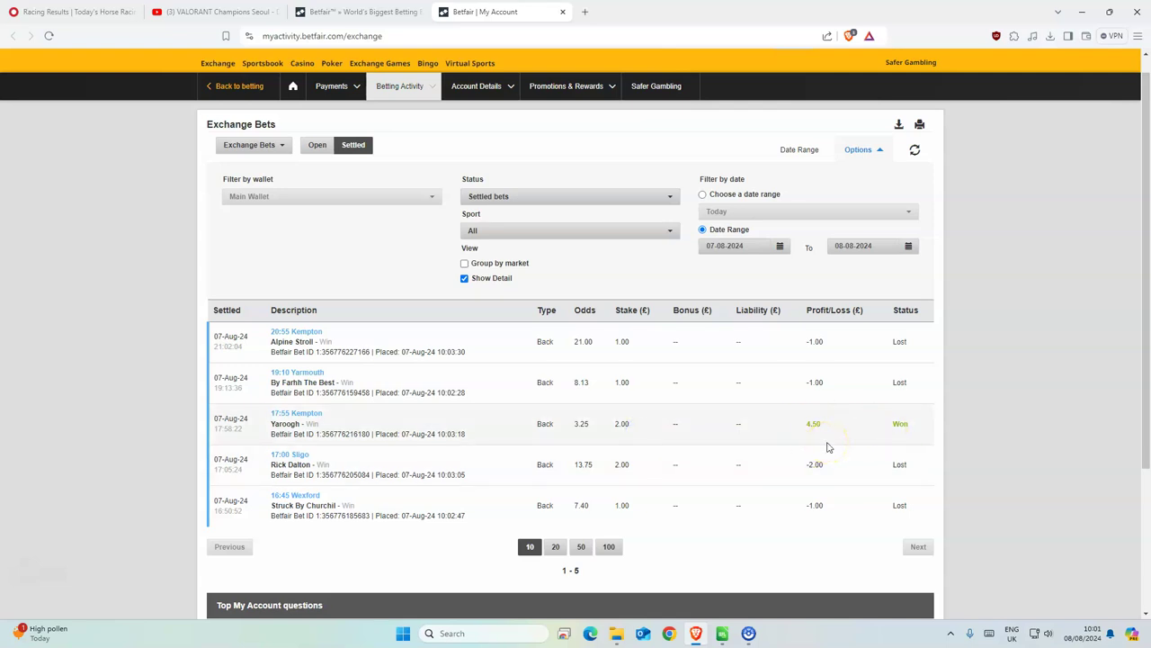
scroll(828, 447, up, 1)
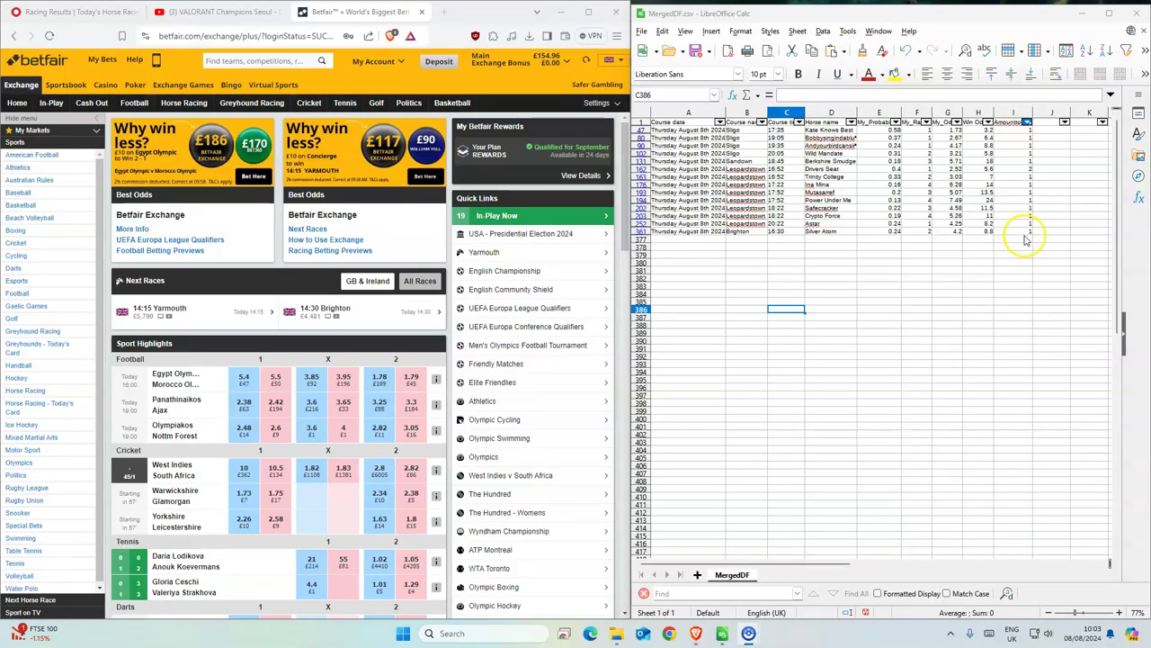
Total the bet amounts of all listed horses in the spreadsheet, and check the amount for Drivers Seat
drag(1030, 238, 1028, 132)
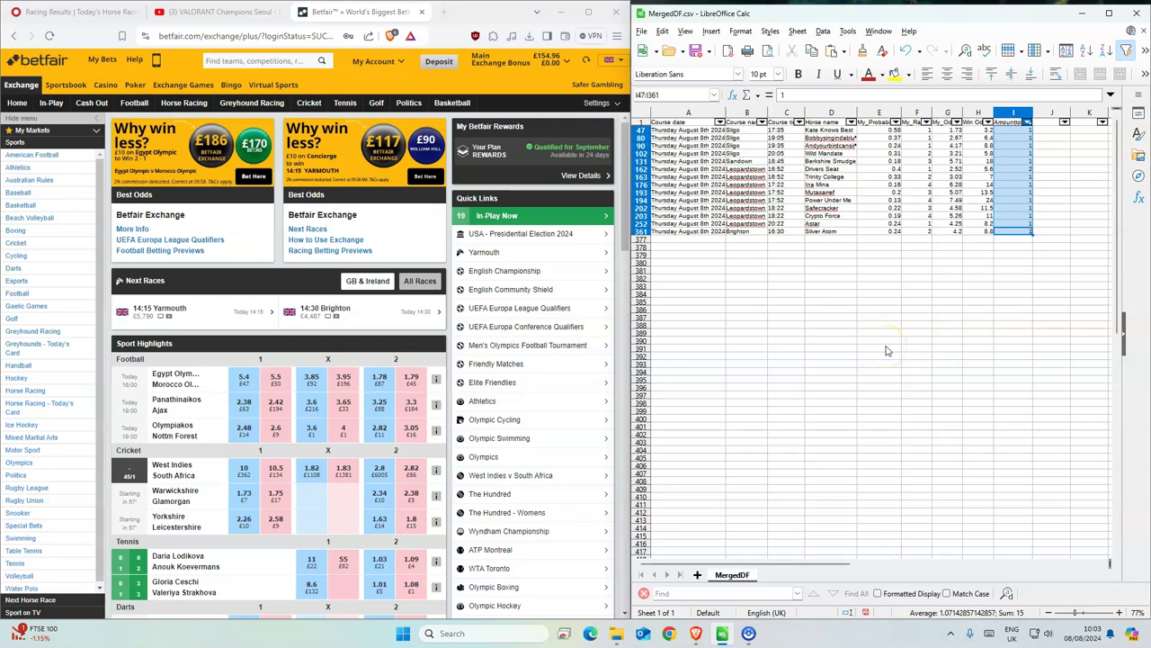
click(1020, 169)
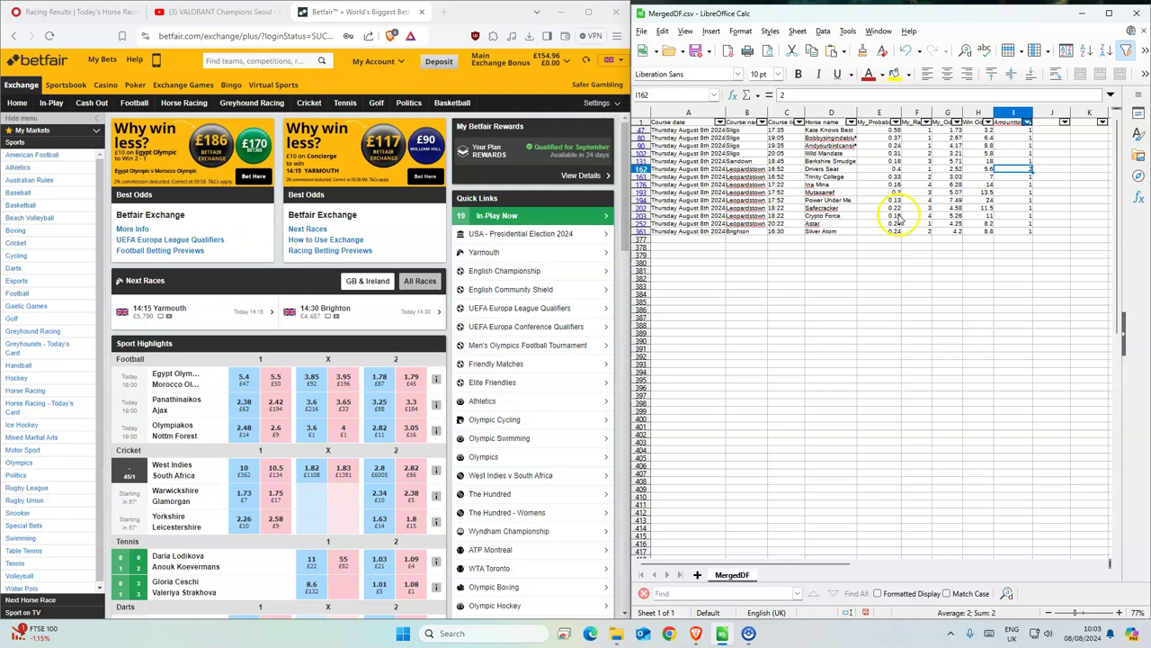
Highlight the Leopardstown rows in the spreadsheet and open the 17:35 Sligo race from today's horse racing schedule
click(183, 102)
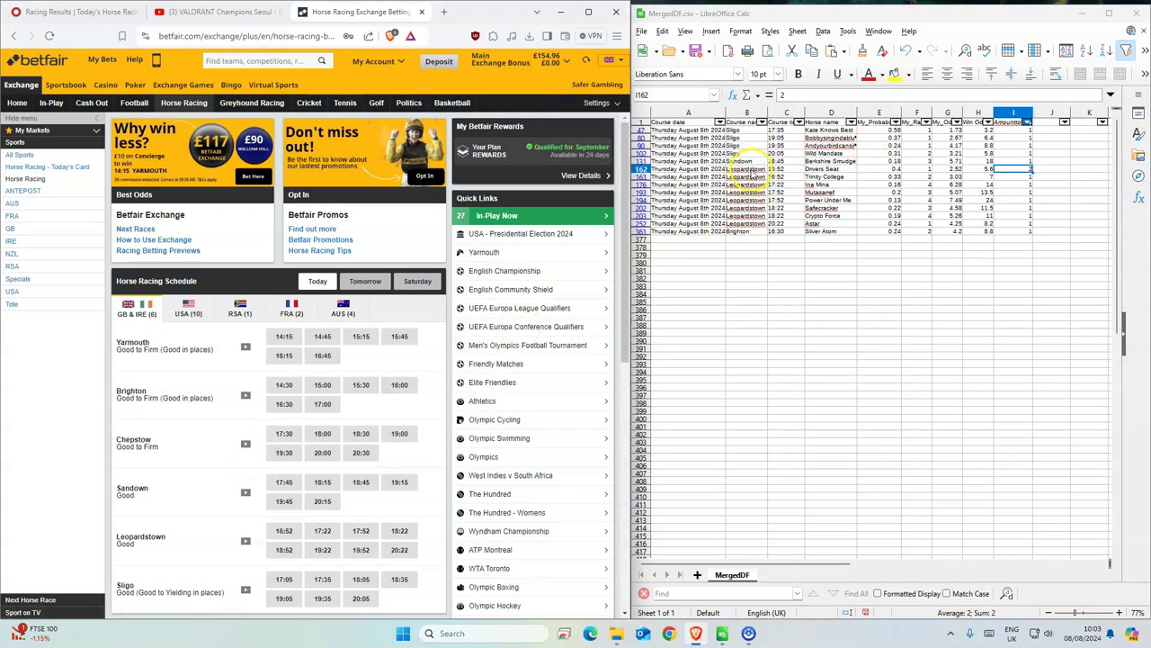
drag(748, 169, 754, 225)
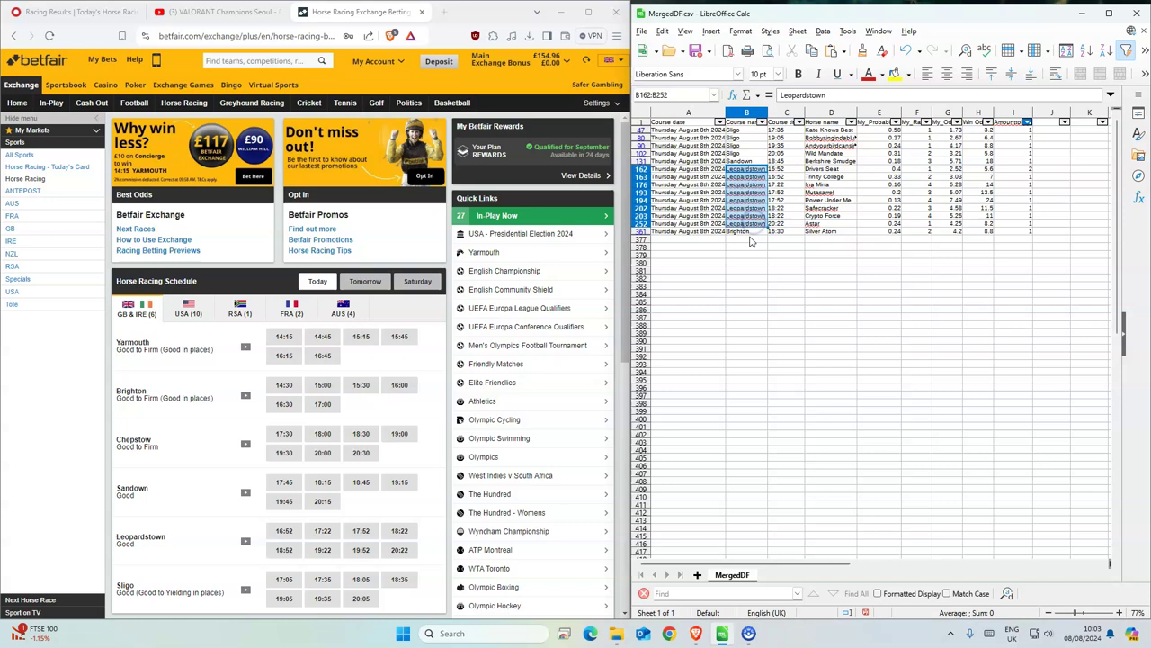
click(859, 294)
drag(747, 169, 743, 230)
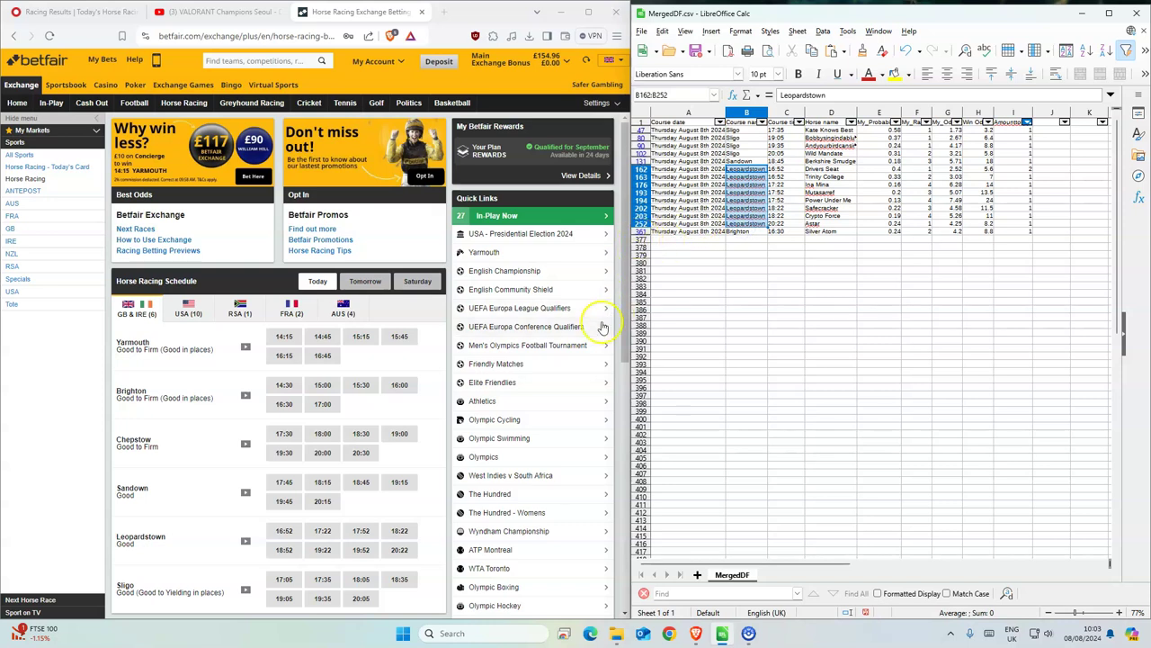
click(364, 342)
click(323, 579)
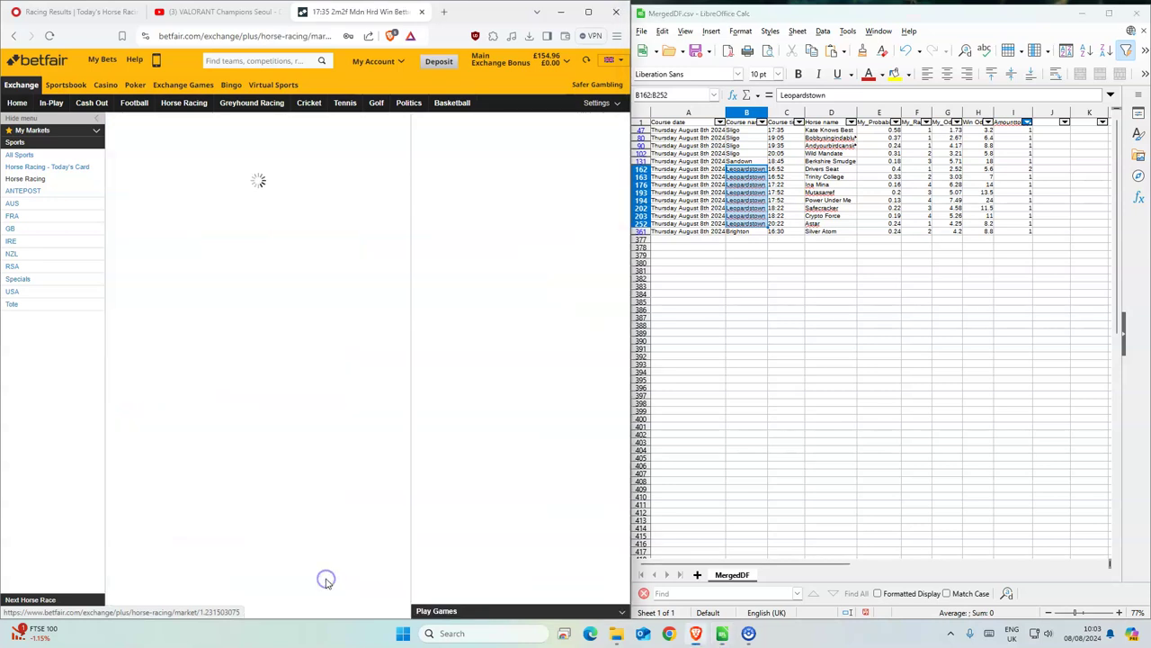
Place and confirm a £1 back bet on Kate Knows Best at odds 3.2 in the 17:35 Sligo win market
click(865, 145)
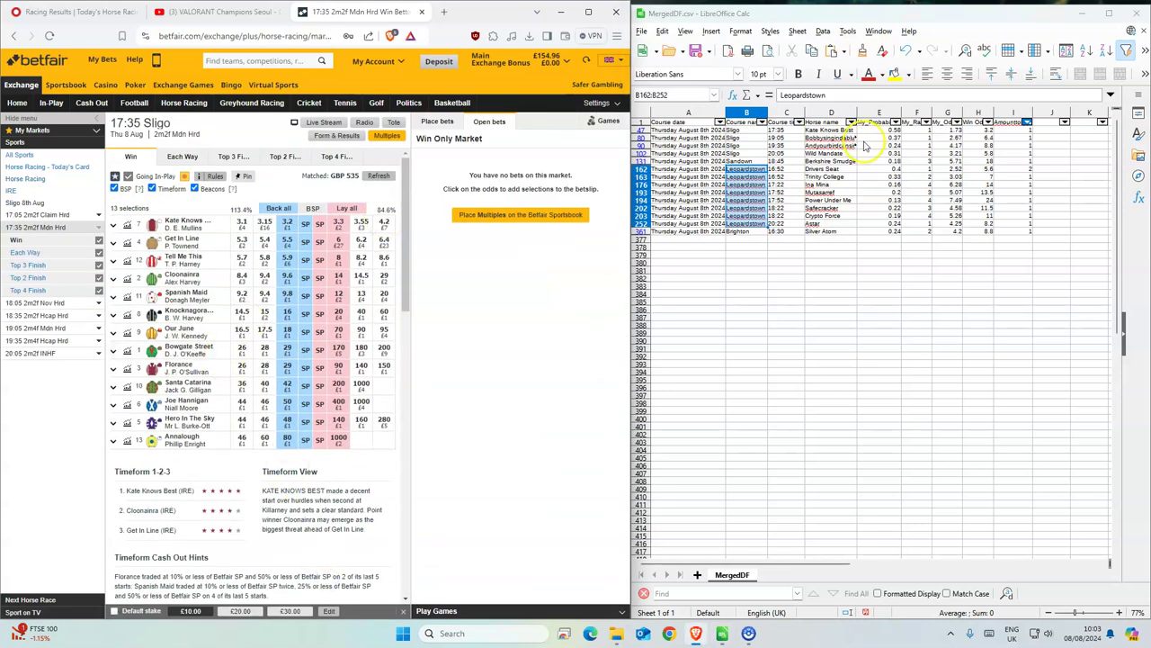
click(820, 131)
click(240, 286)
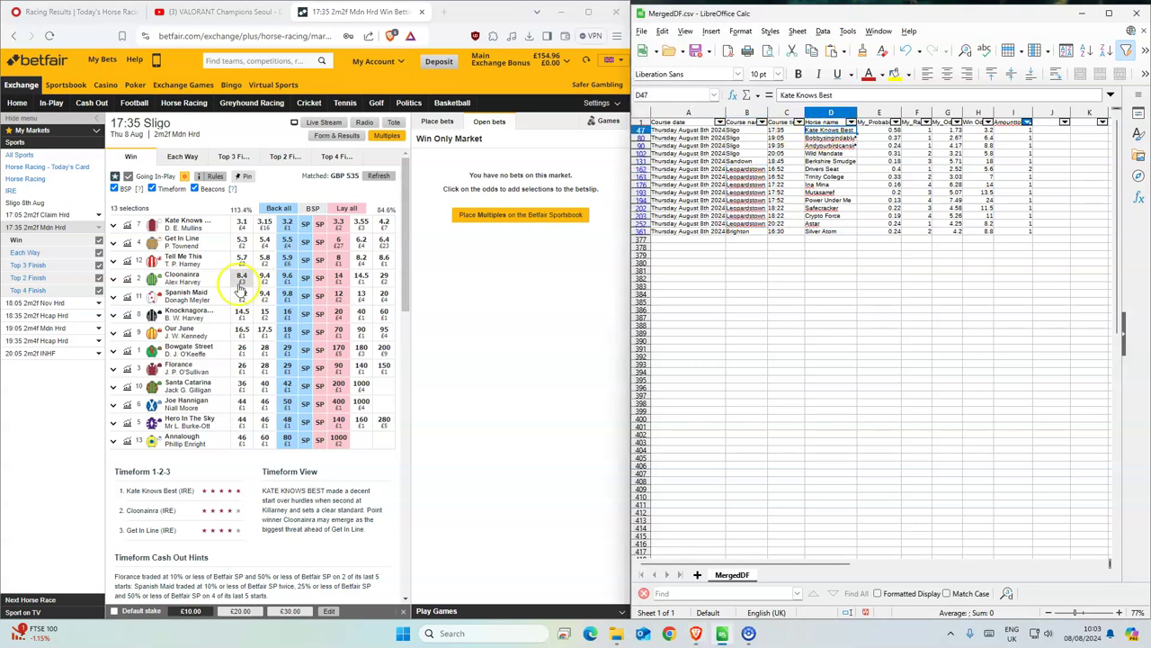
click(286, 222)
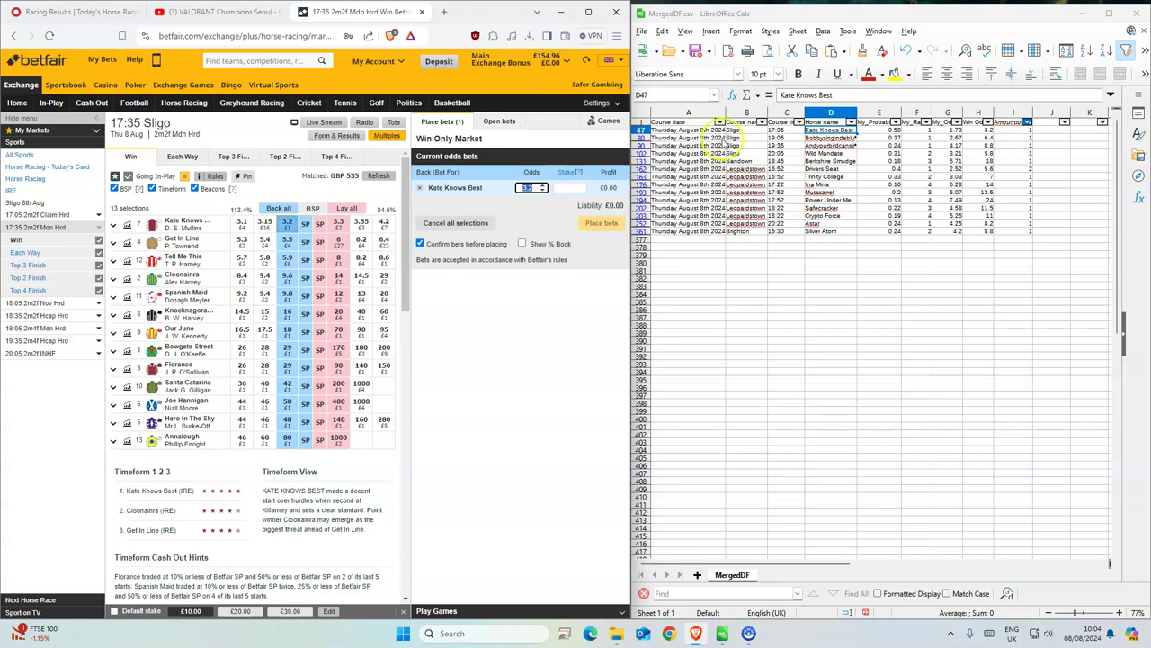
click(569, 189)
text(1)
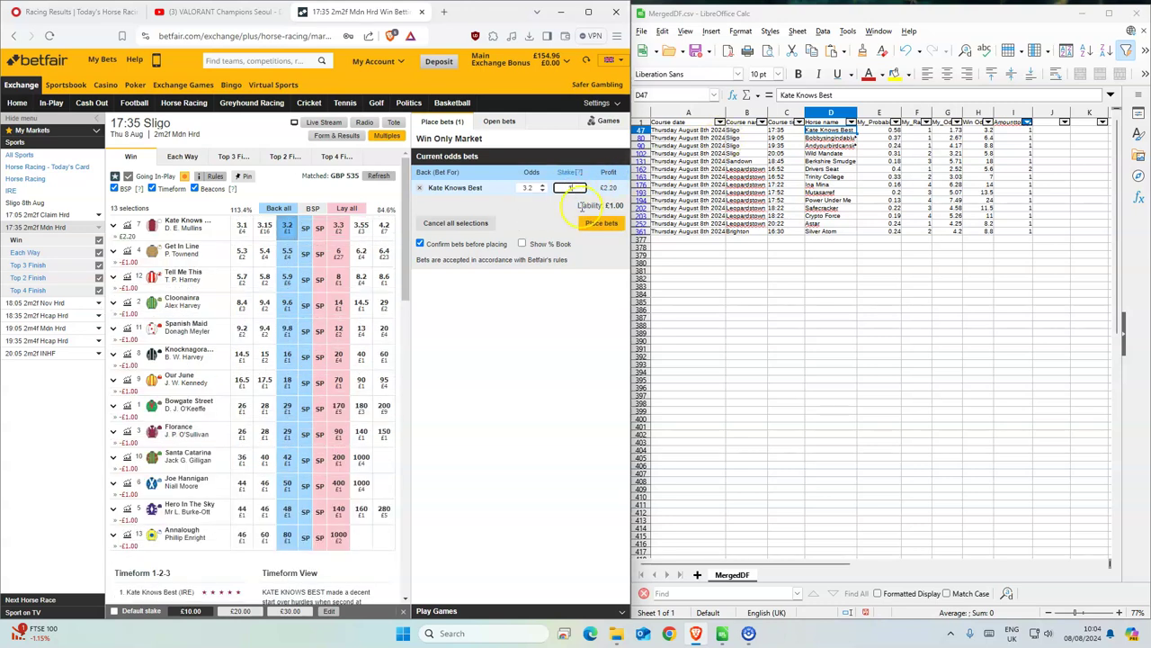
click(595, 226)
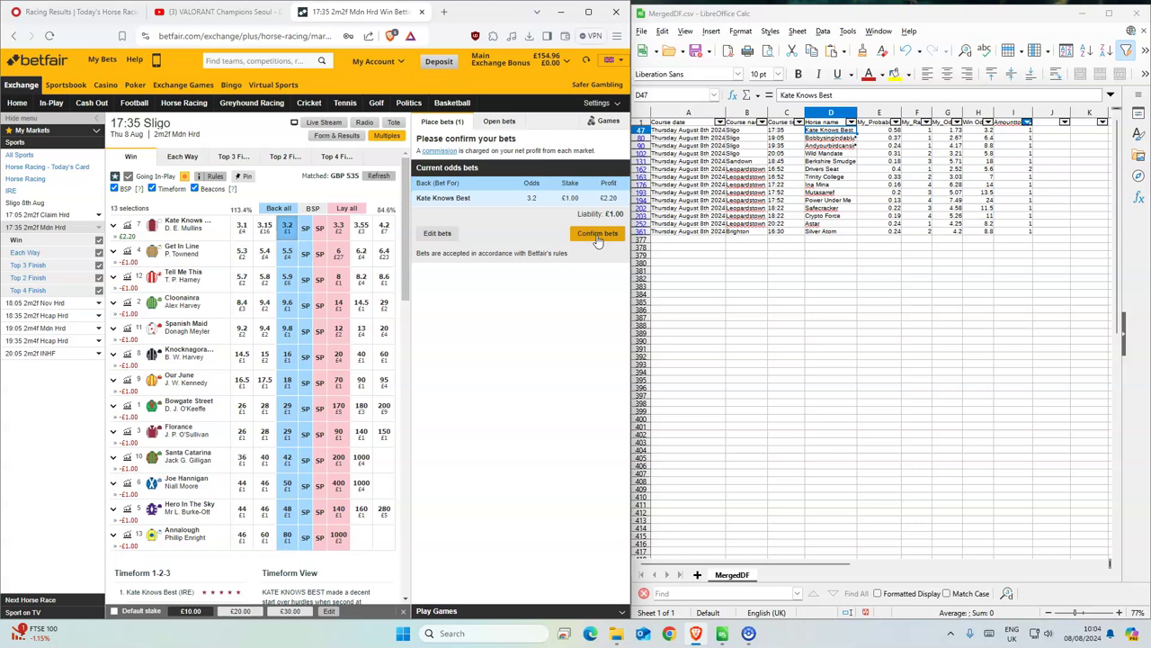
click(597, 234)
Open the 19:05 Sligo race and place a confirmed £1 back bet on Bobbysingindablues at odds 8
click(823, 142)
click(819, 138)
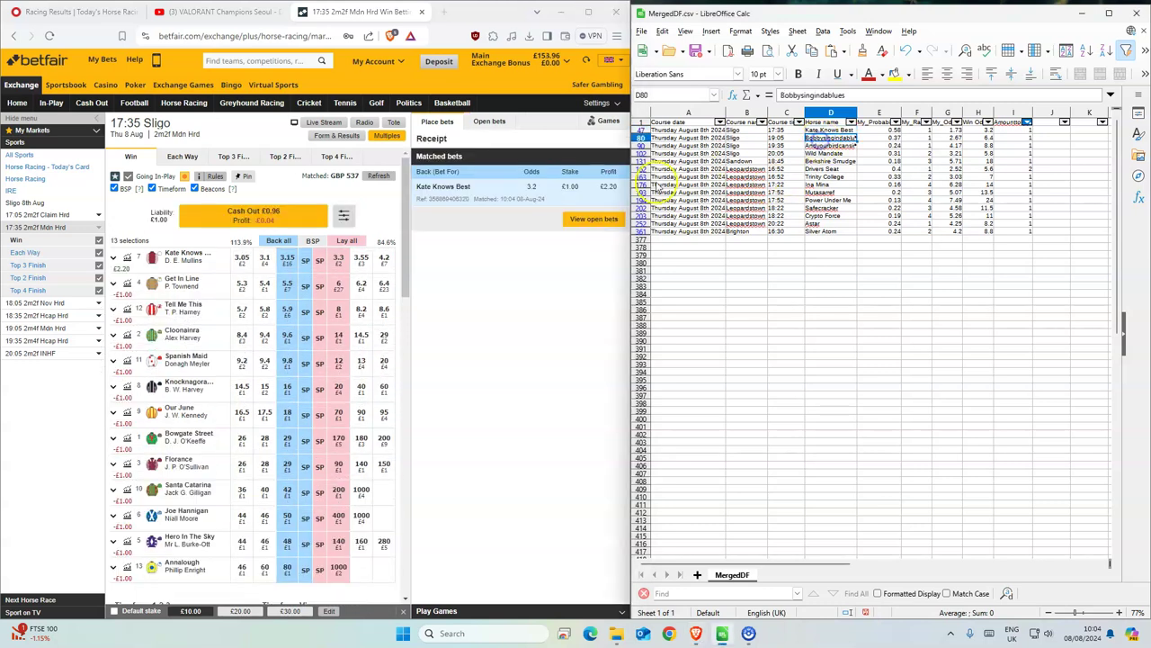
click(32, 328)
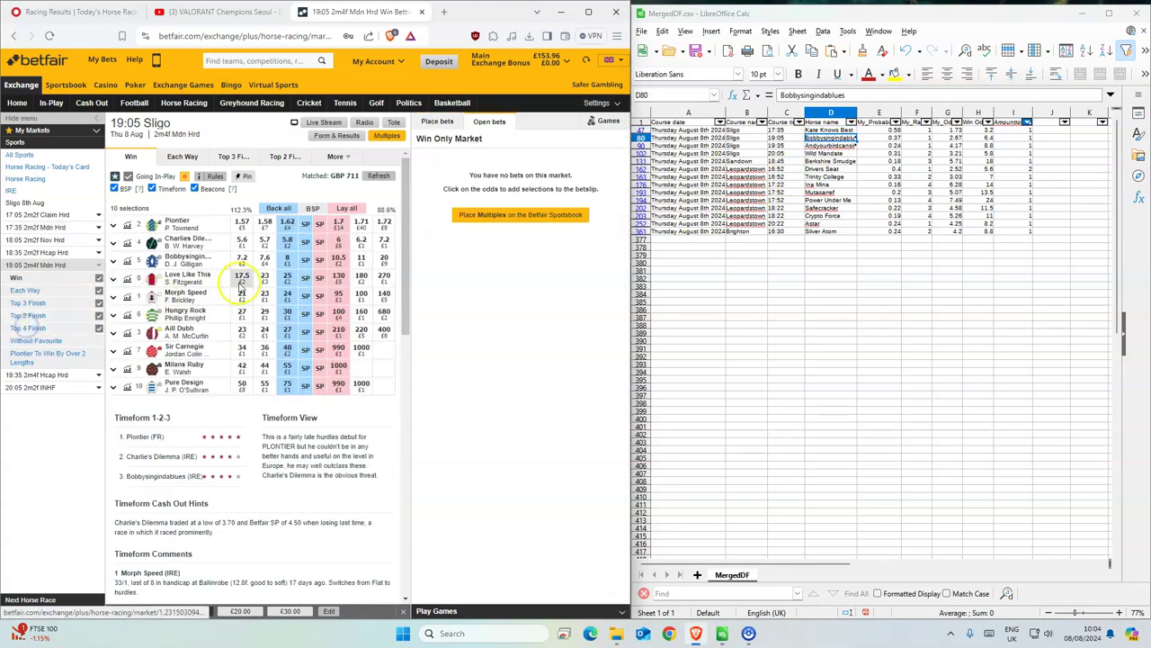
click(288, 261)
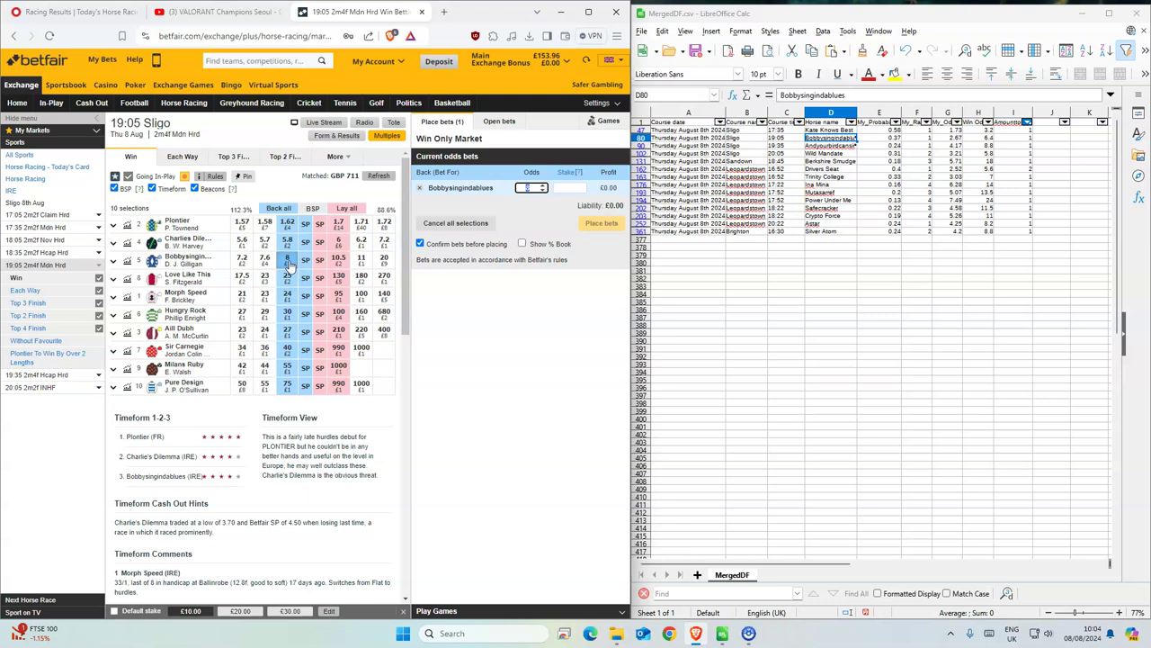
click(304, 260)
text(1)
click(601, 222)
click(599, 231)
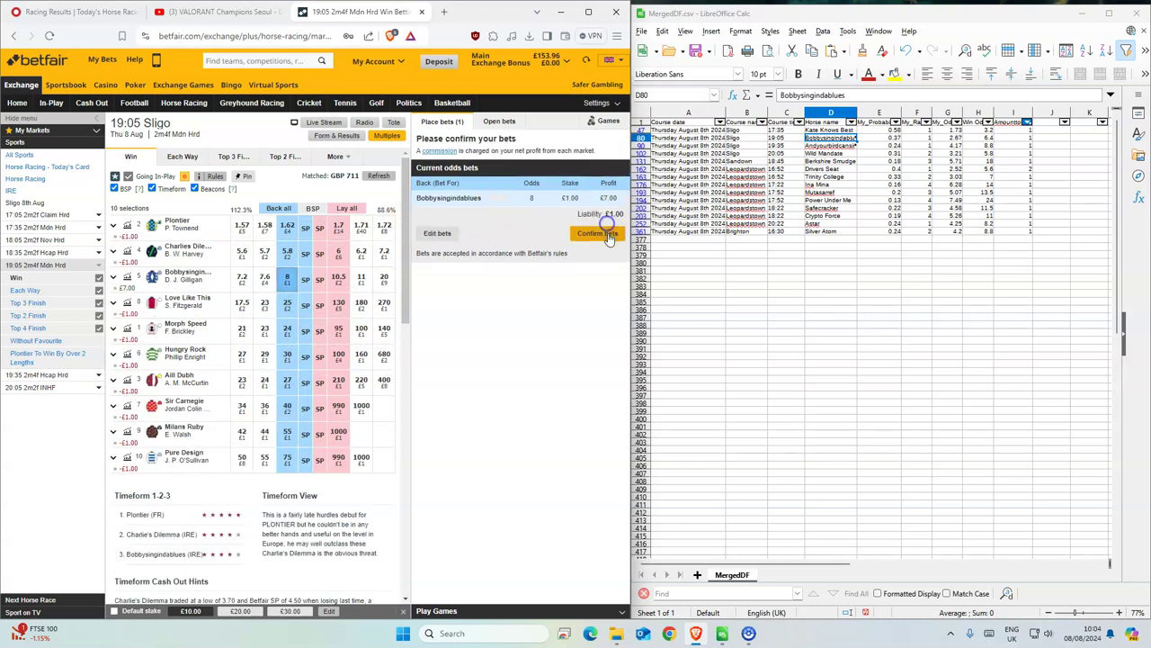
Open the 19:35 Sligo race and place a confirmed £1 back bet on Andyourbirdcansing at odds 9.6
click(830, 145)
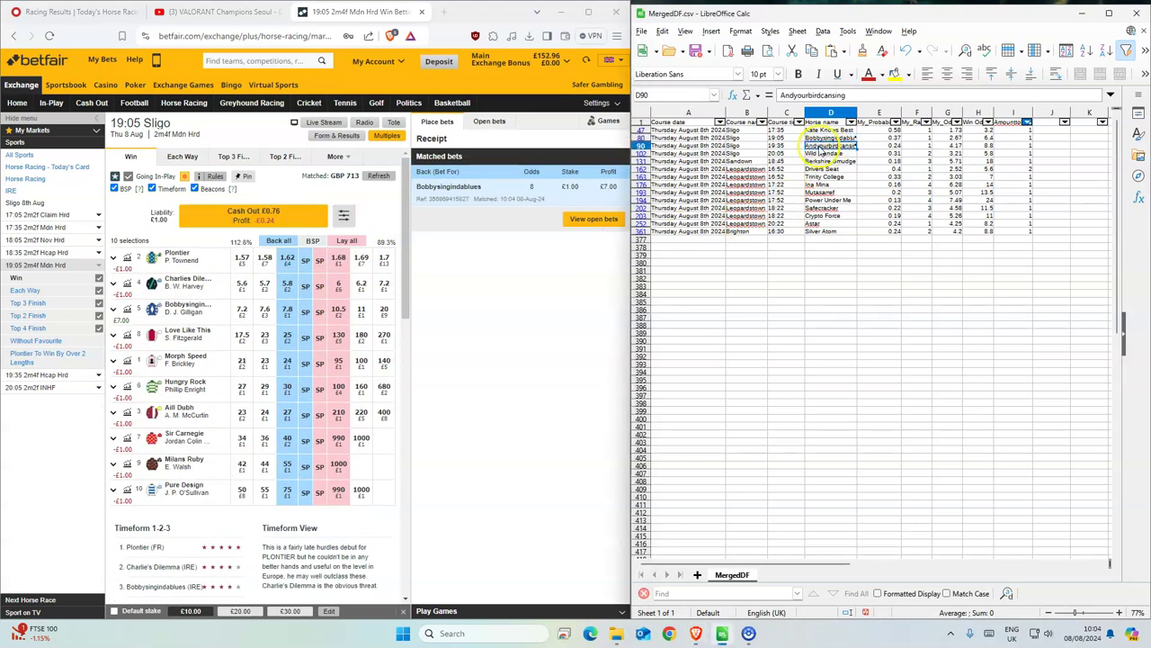
click(38, 374)
click(319, 226)
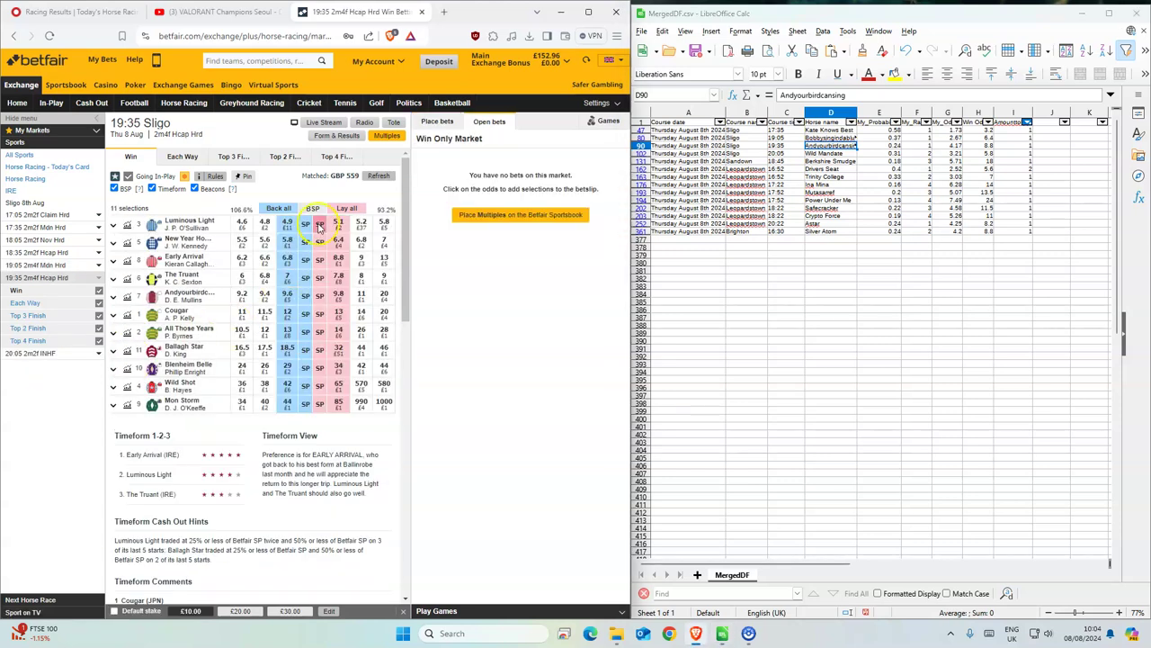
click(243, 332)
click(287, 294)
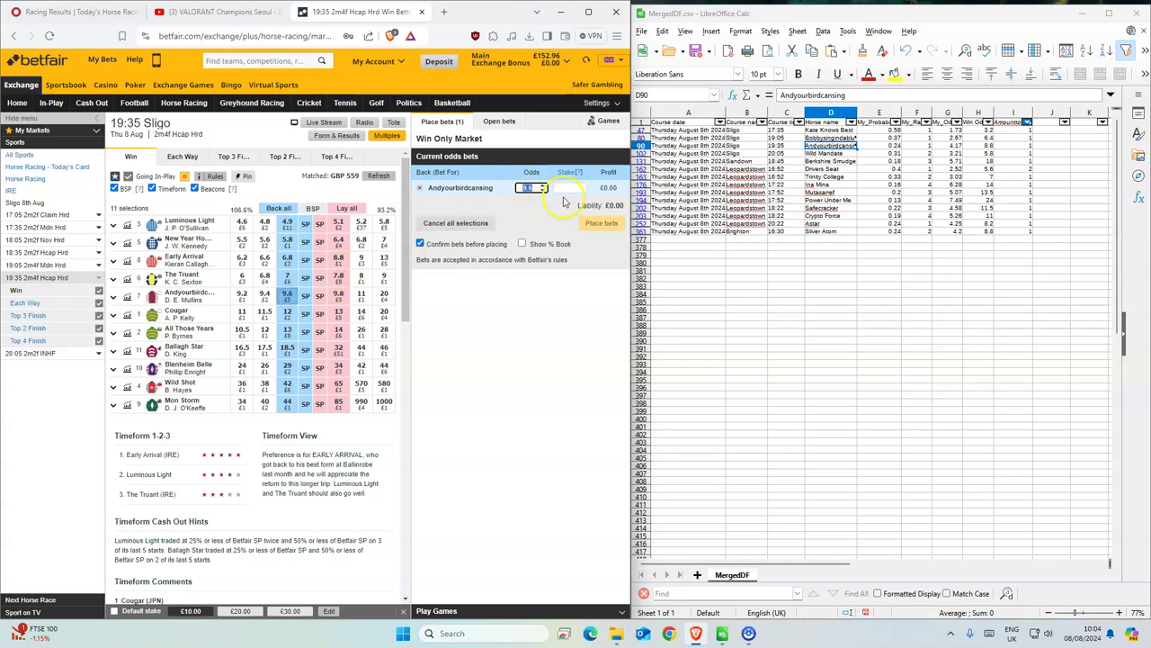
text(1)
click(601, 223)
click(608, 237)
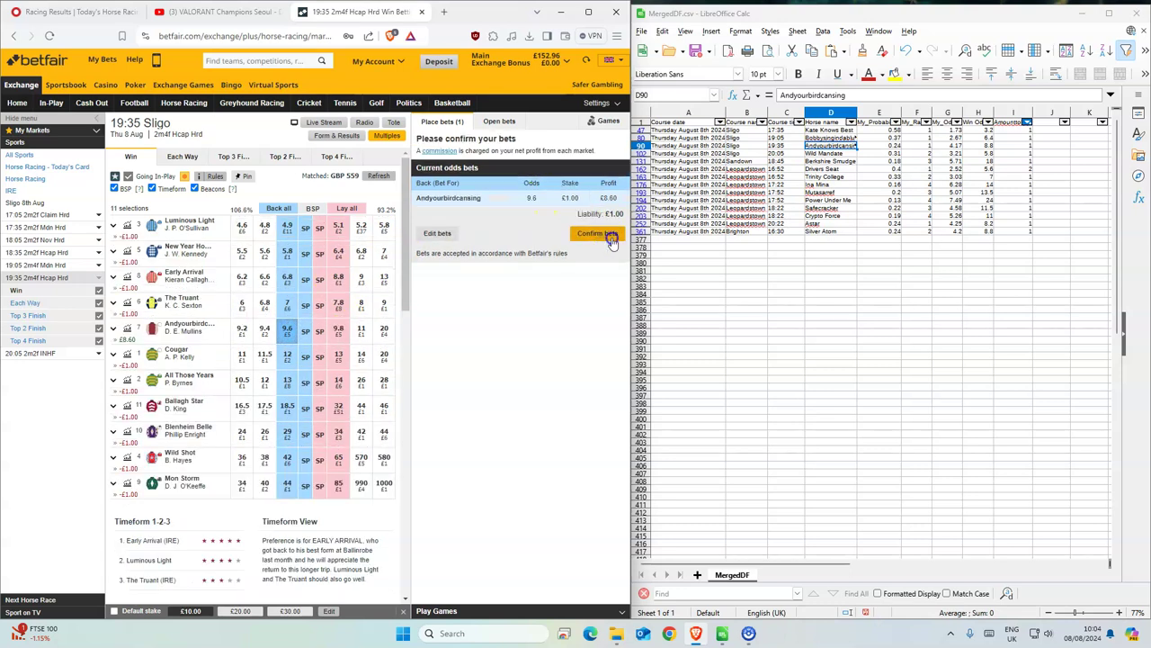
Open the 20:05 Sligo race and add Wild Mandate to the betslip as a back bet at odds 5.9
click(826, 153)
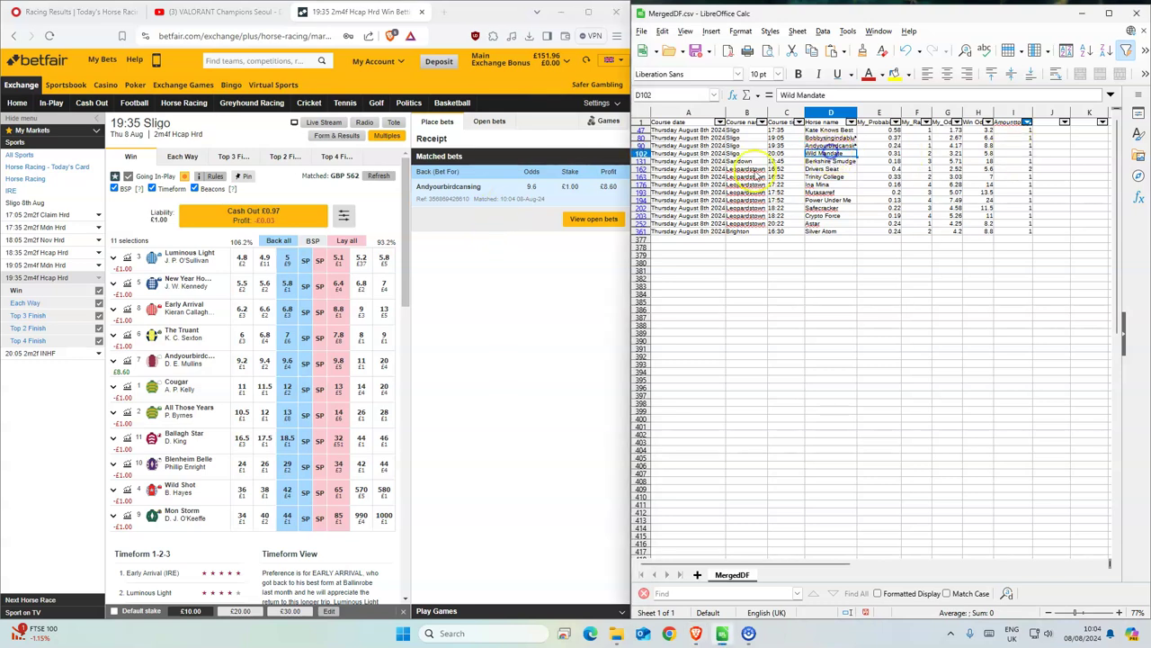
click(52, 355)
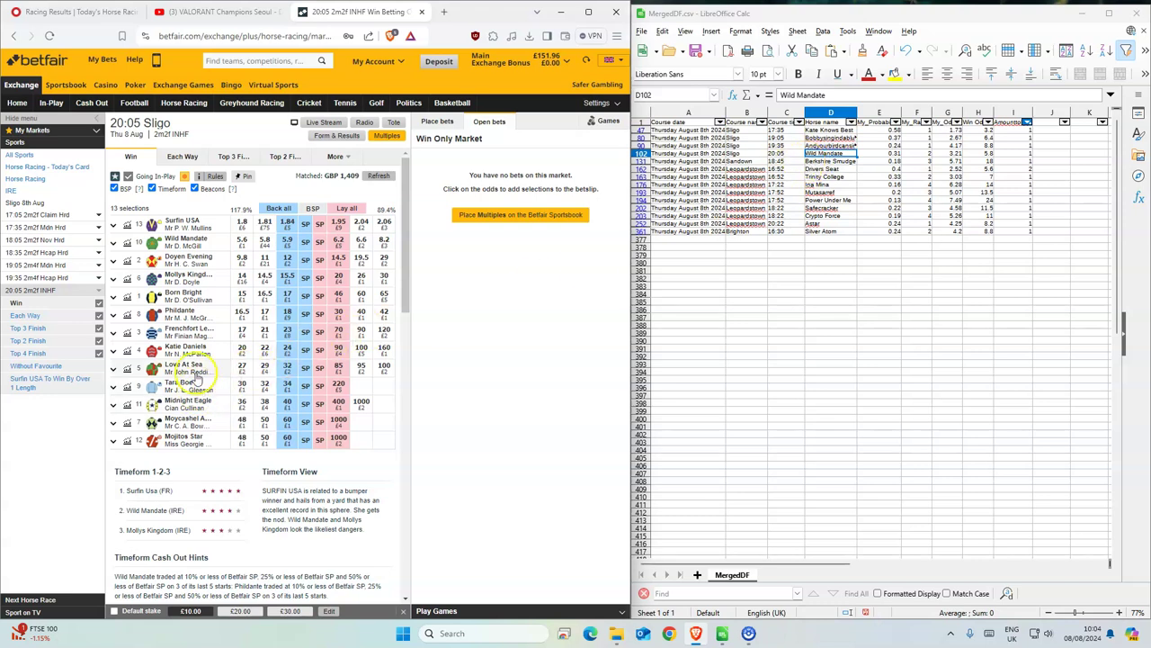
click(298, 251)
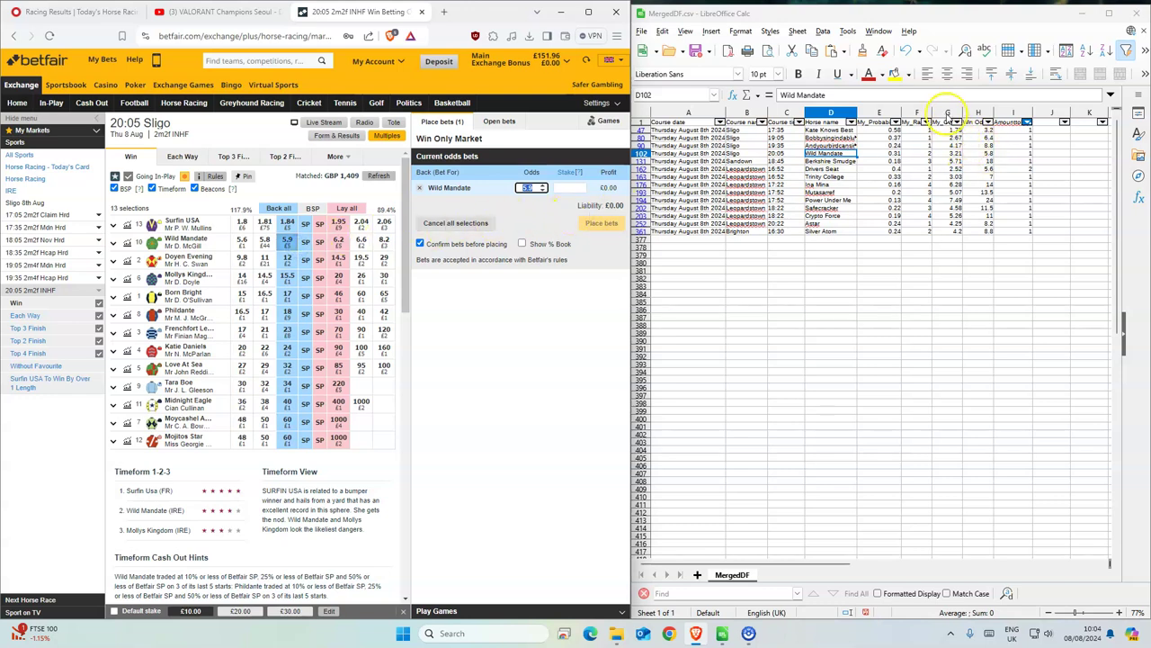
Delete spreadsheet columns E to G, which lie between the horse name and the win odds
drag(949, 112, 879, 112)
right_click(886, 115)
click(930, 205)
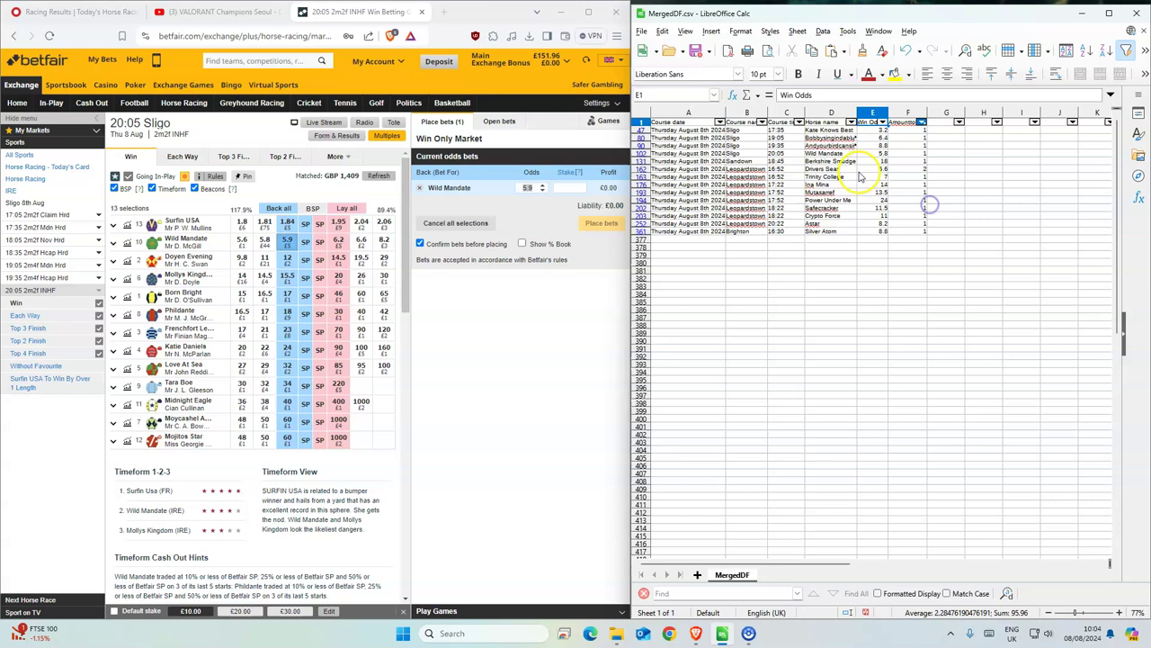
Check Wild Mandate's win odds in the spreadsheet, and place its back bet with a confirmed £1 stake
click(875, 153)
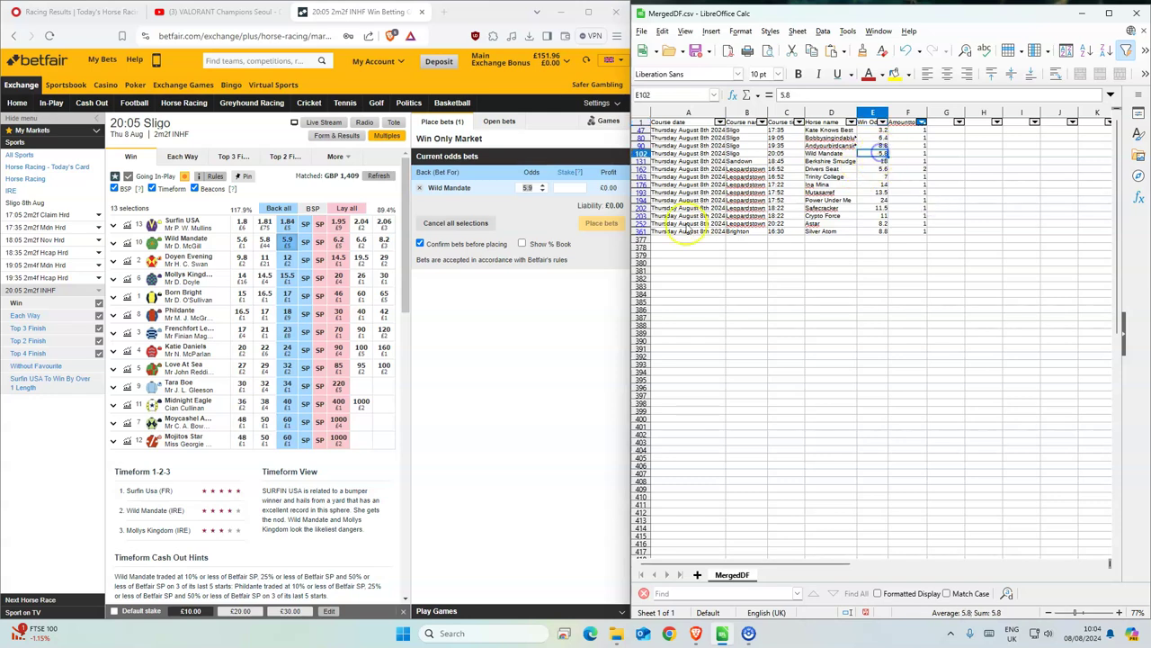
click(566, 187)
text(1)
click(601, 222)
click(602, 235)
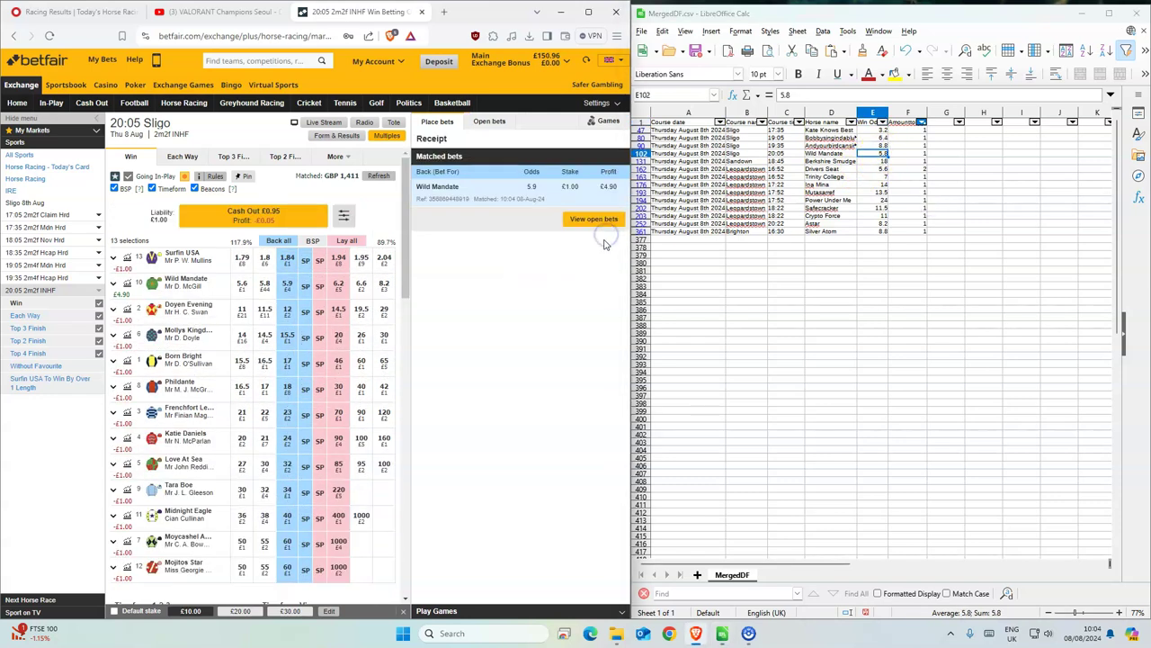
Open the 18:45 Sandown race and place a confirmed £1 back bet on Berkshire Smudge at odds 19.5
click(784, 161)
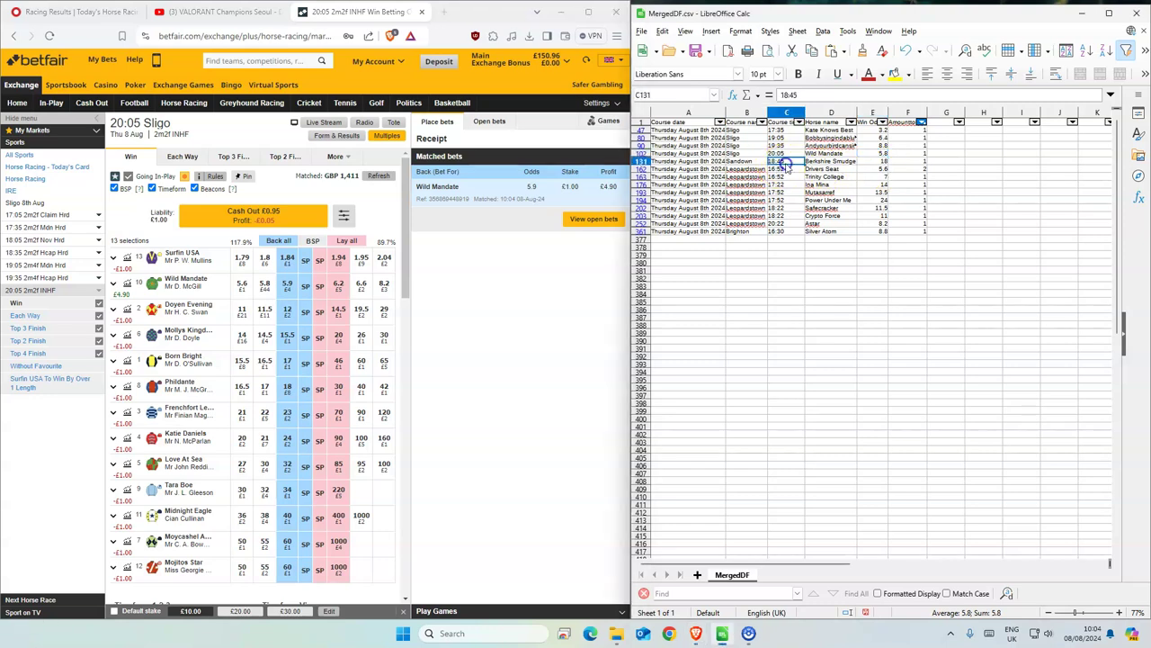
click(185, 102)
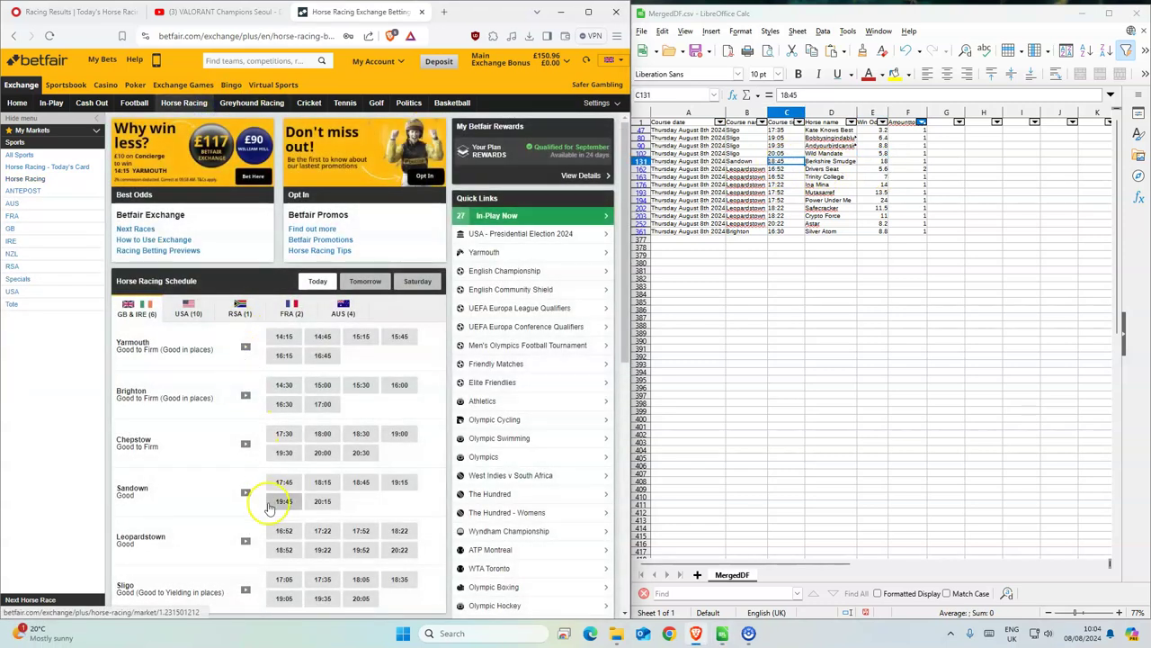
click(361, 482)
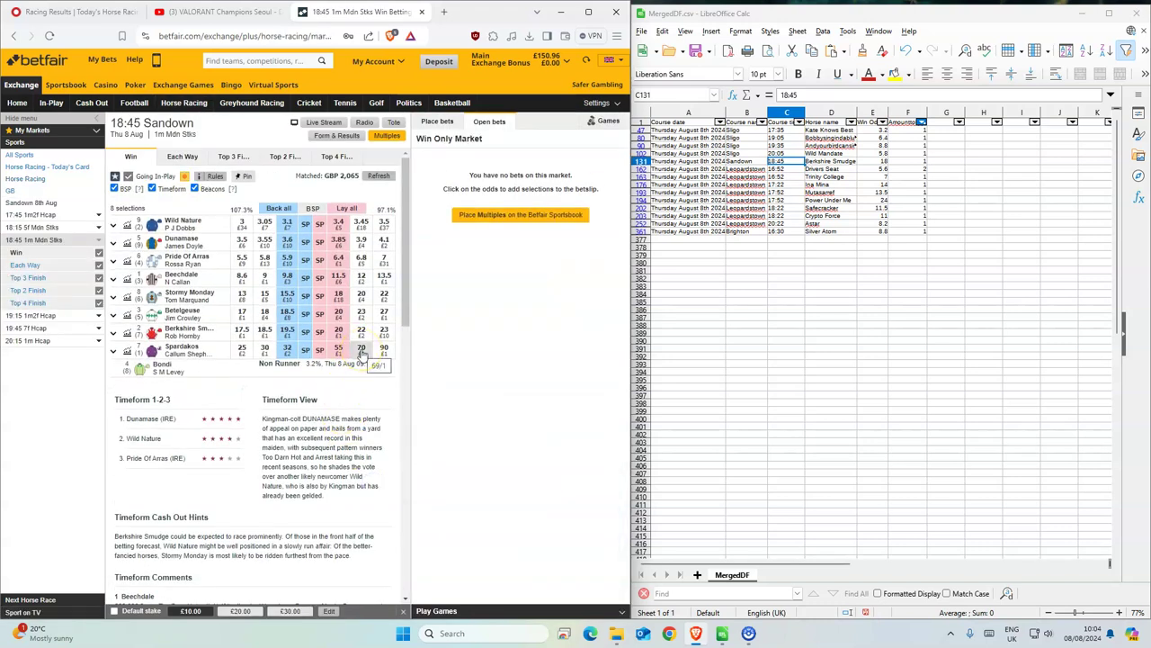
click(268, 330)
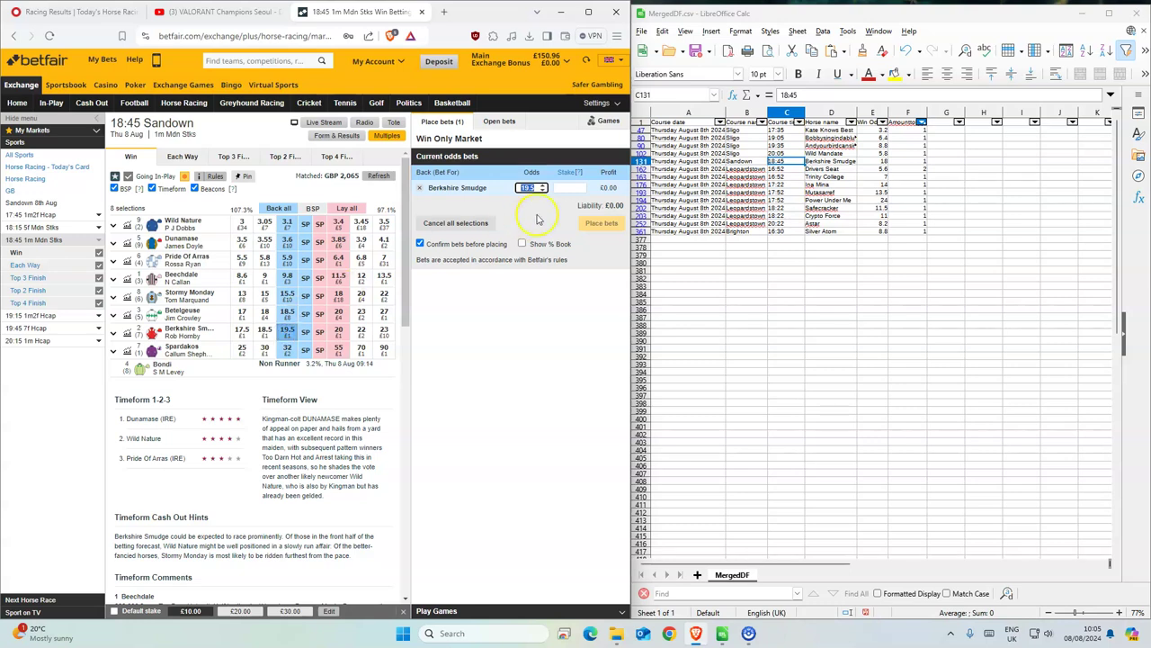
click(570, 187)
text(1)
click(597, 223)
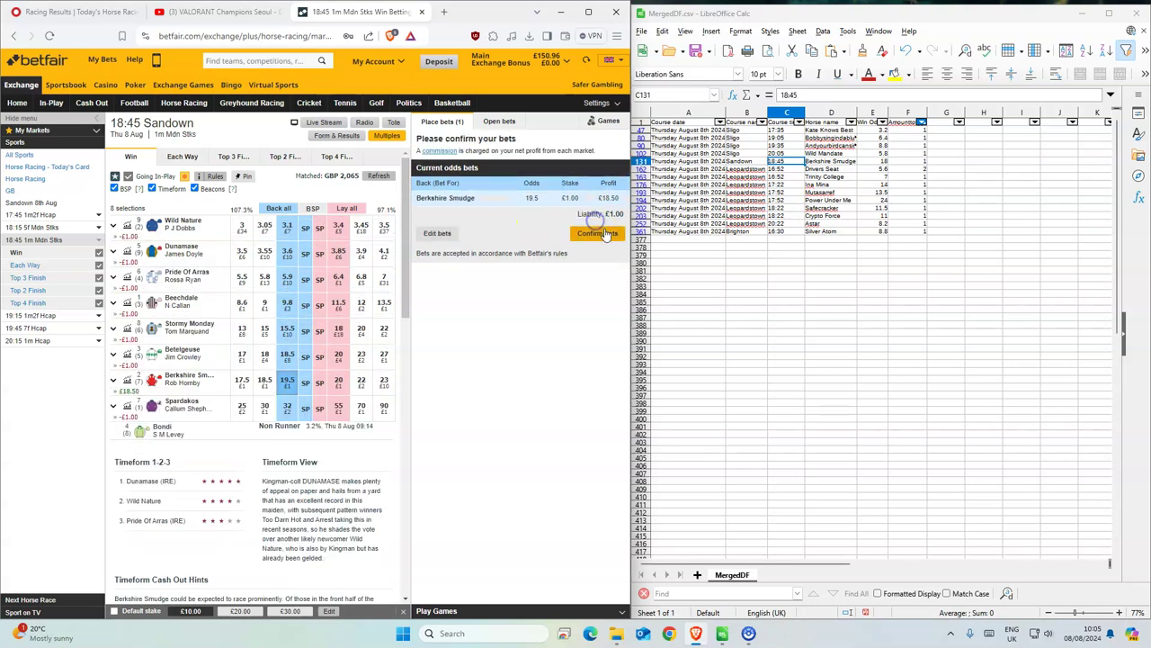
click(597, 236)
Open the 16:52 Leopardstown race from the schedule and add Drivers Seat and Trinity College to the betslip as back bets
click(771, 170)
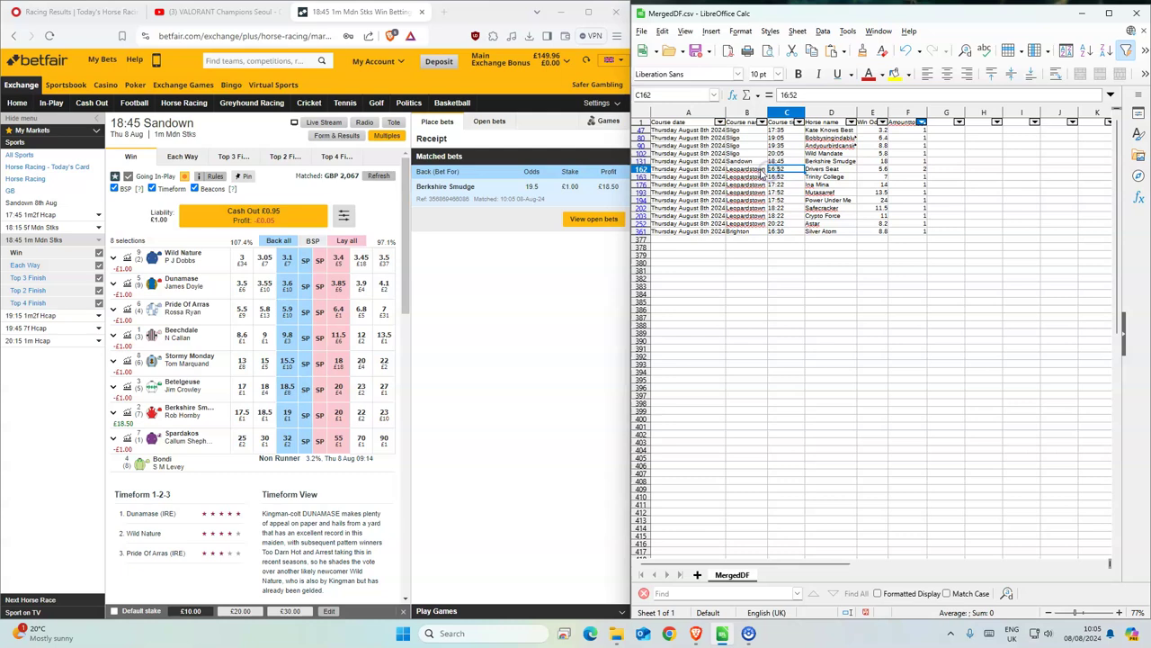
drag(751, 169, 916, 177)
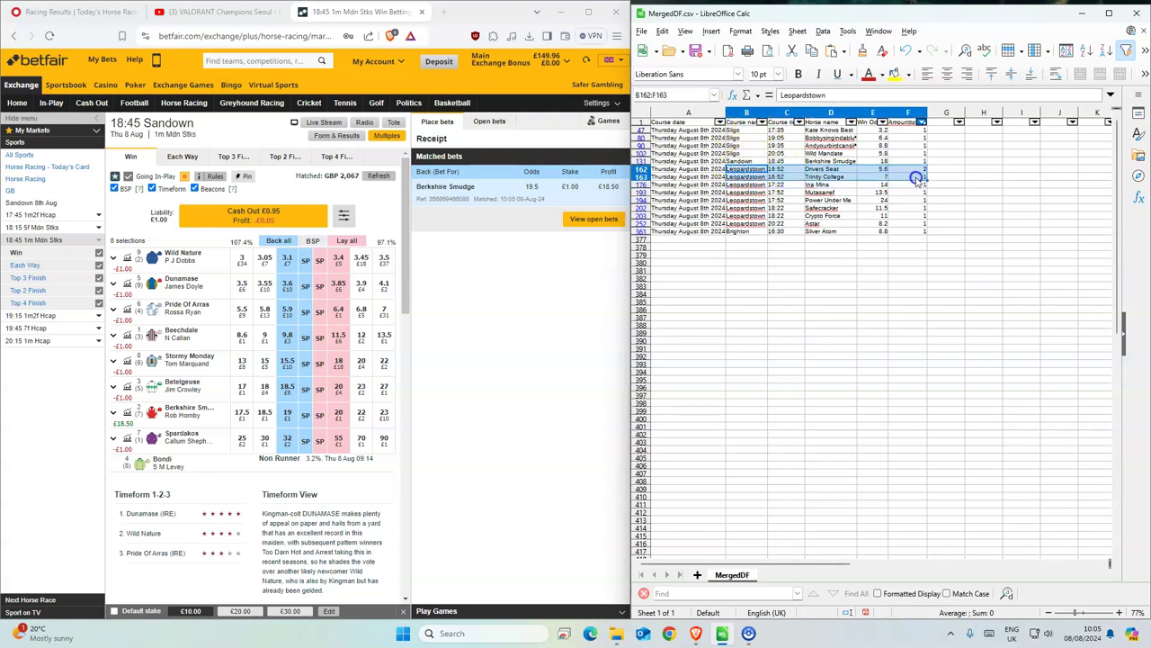
click(184, 102)
scroll(292, 522, down, 3)
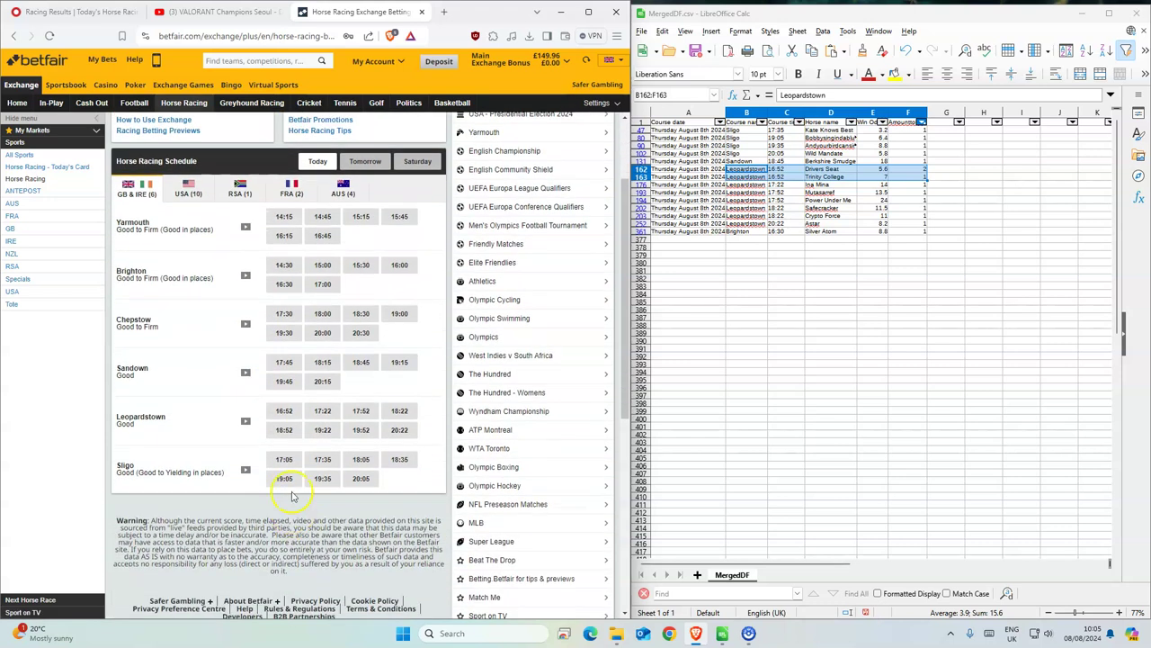
click(284, 414)
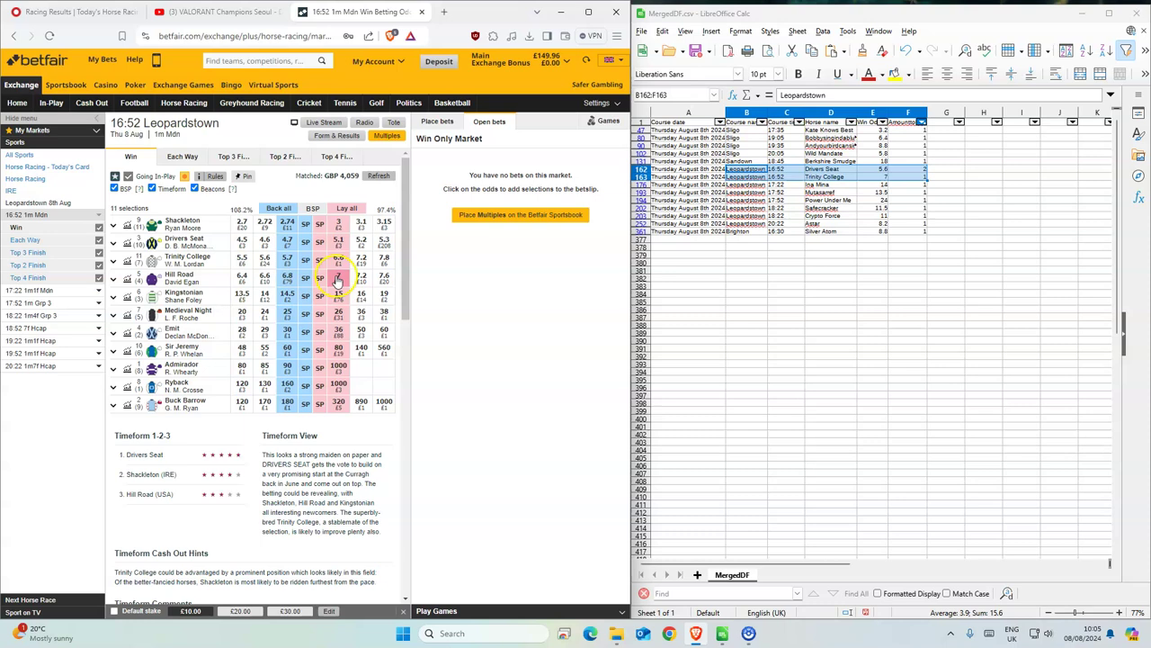
click(286, 240)
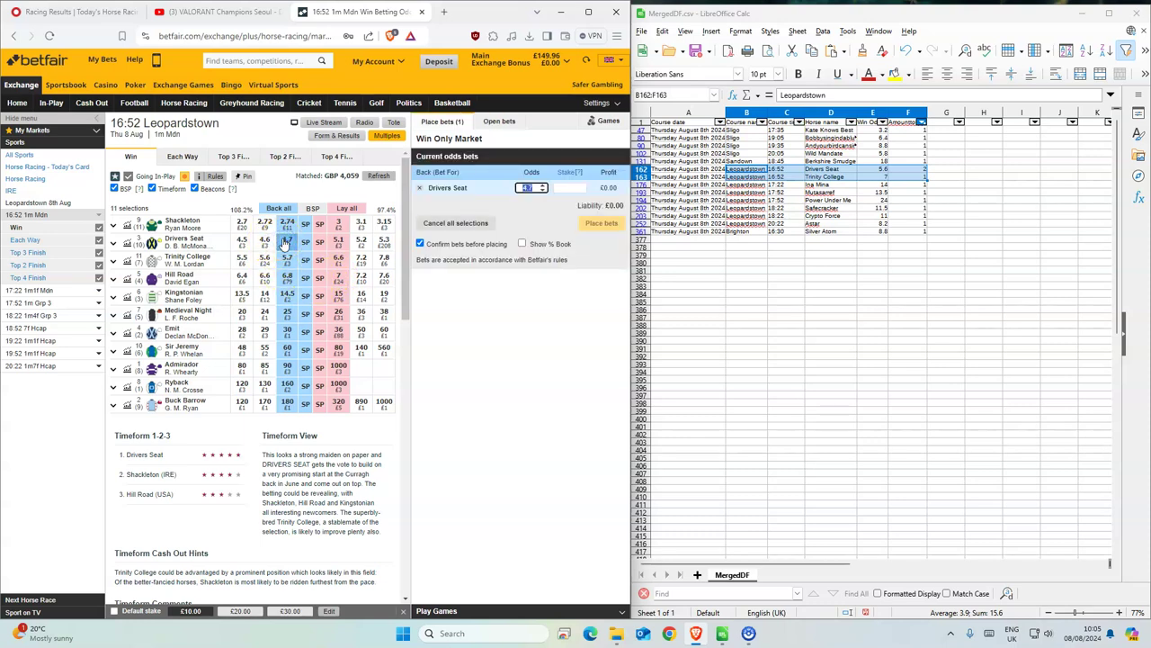
click(286, 260)
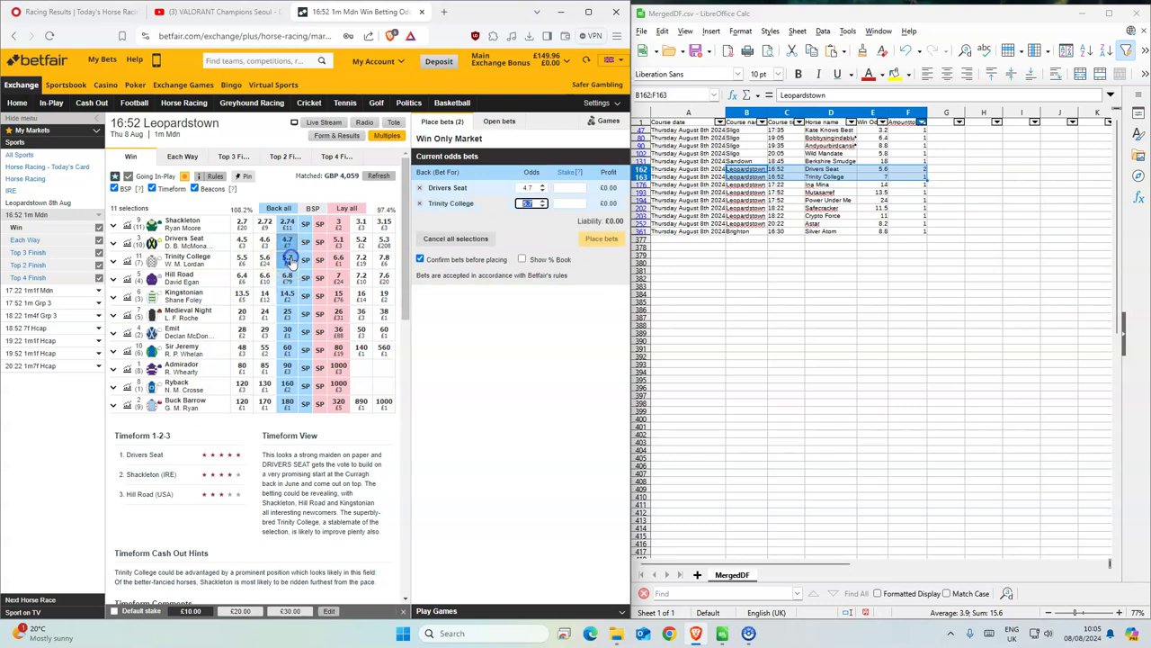
Set Drivers Seat to odds 5.6 with a £2 stake, and Trinity College to odds 7 with a £1 stake
click(404, 237)
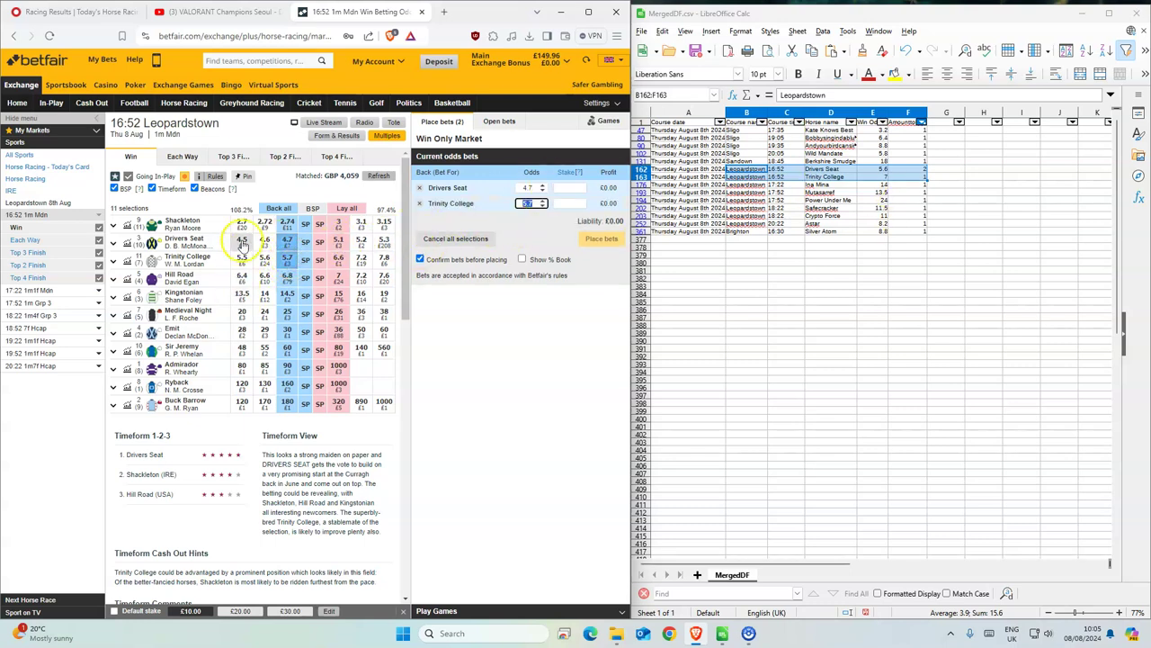
click(359, 216)
text(7)
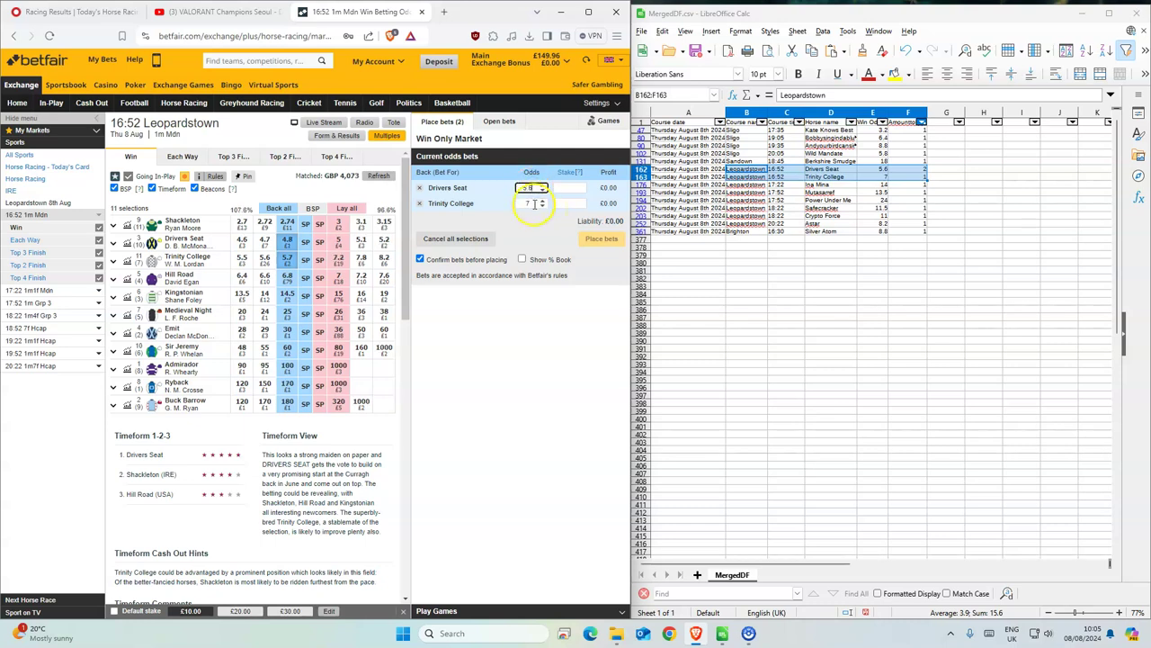
click(569, 191)
text(2)
click(572, 203)
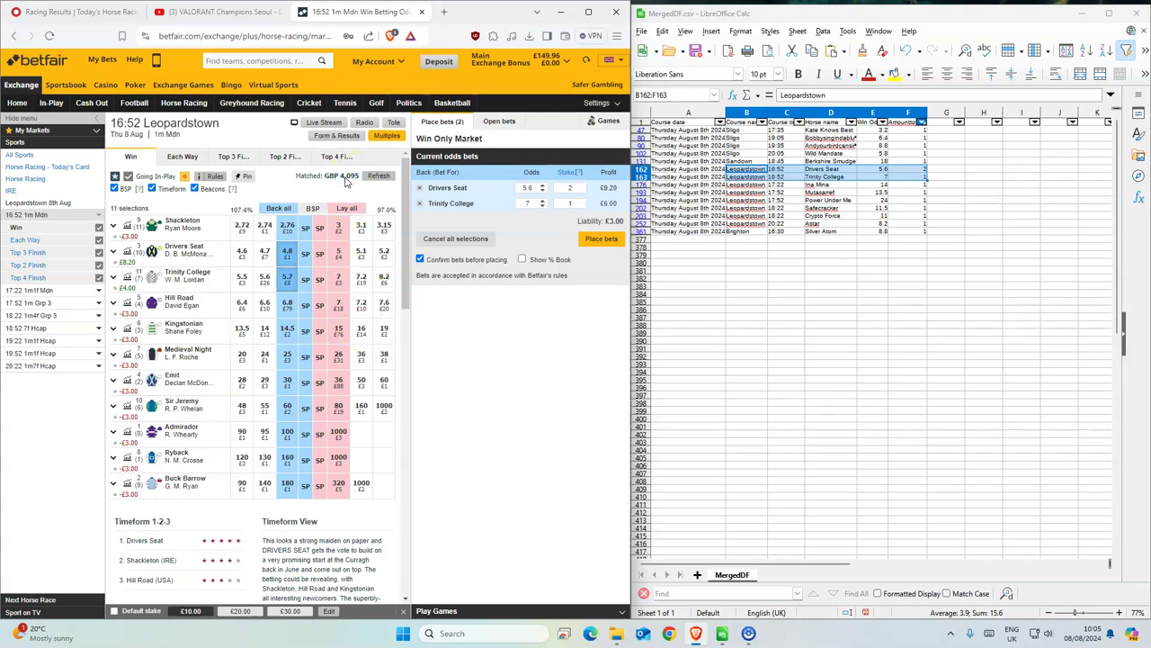
Place and confirm the Drivers Seat and Trinity College bets, and set the unmatched bets to take SP at in-play
click(607, 245)
click(601, 250)
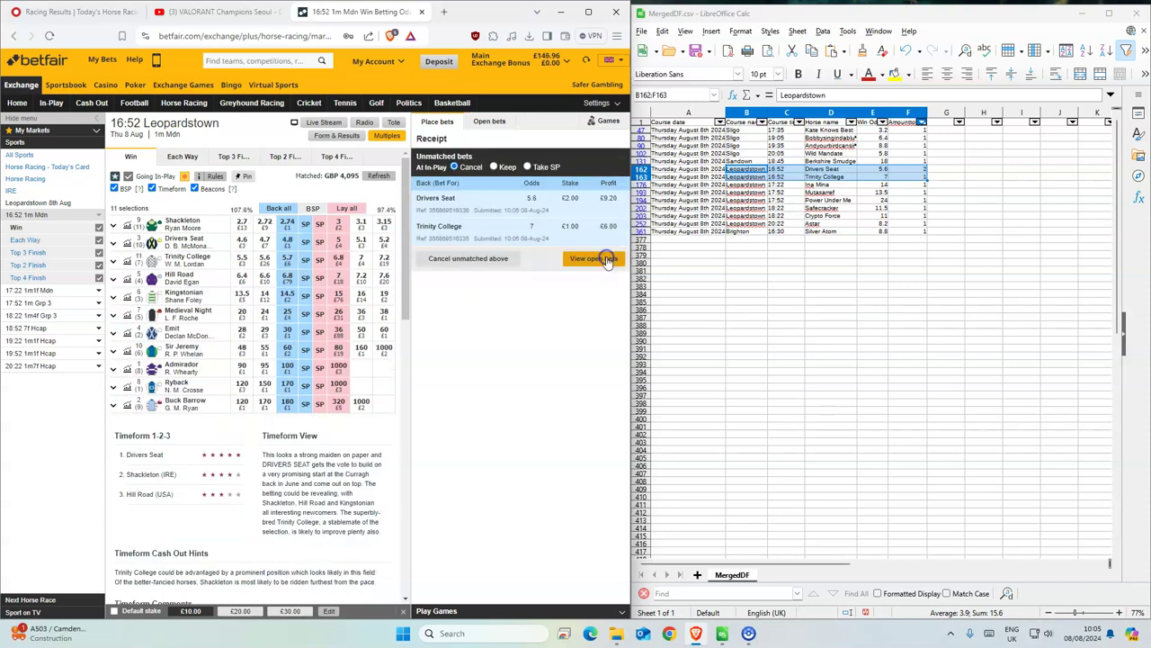
click(549, 167)
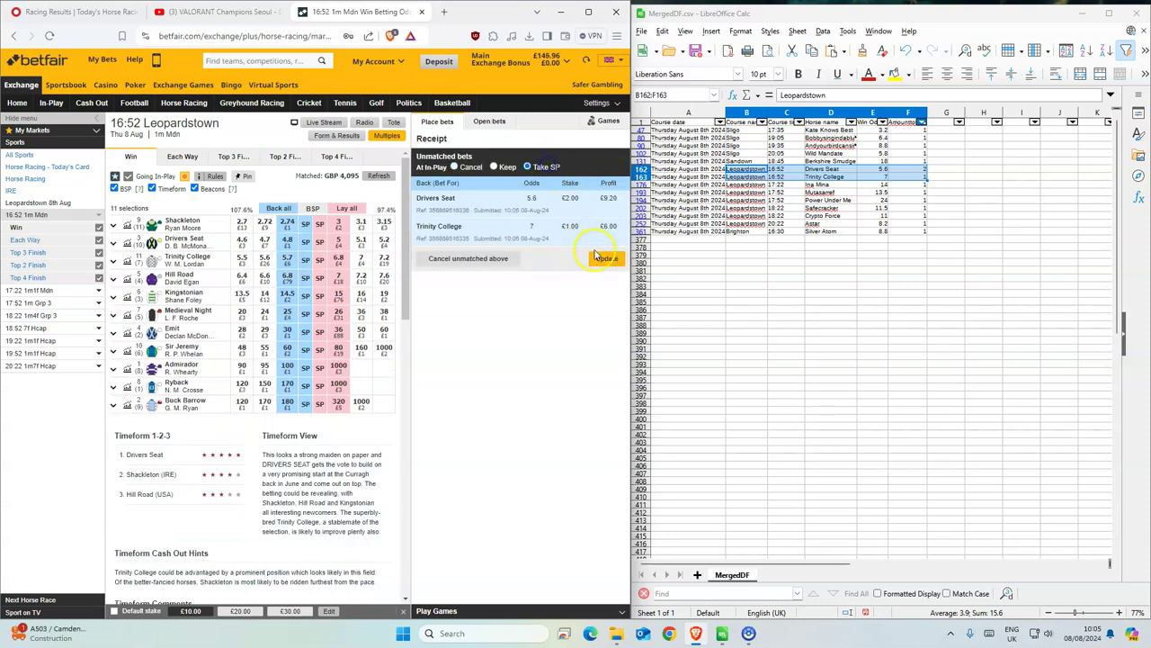
Open the 17:22 Leopardstown race and place a confirmed £1 back bet on Ina Mina at odds 15
click(781, 185)
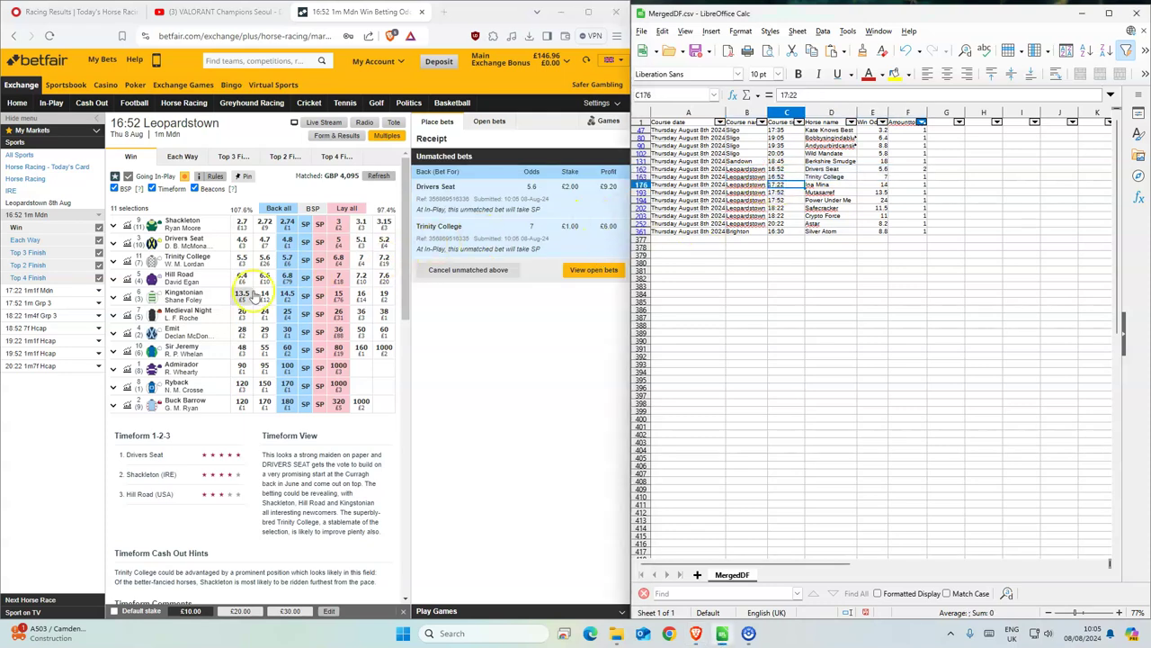
click(31, 290)
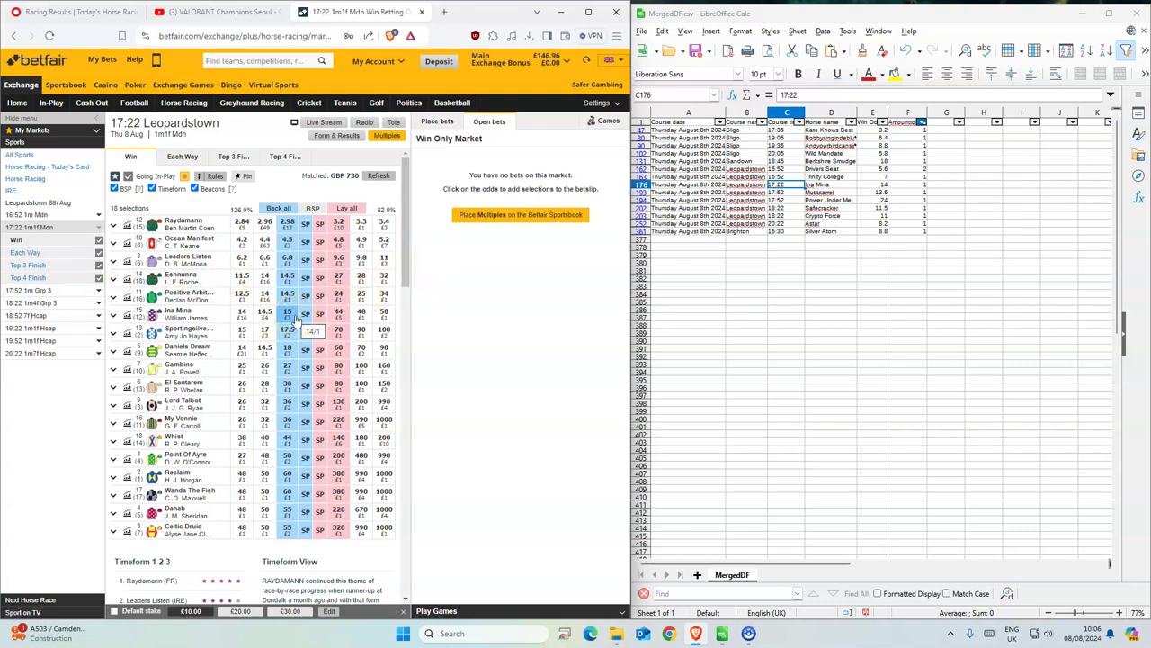
click(264, 405)
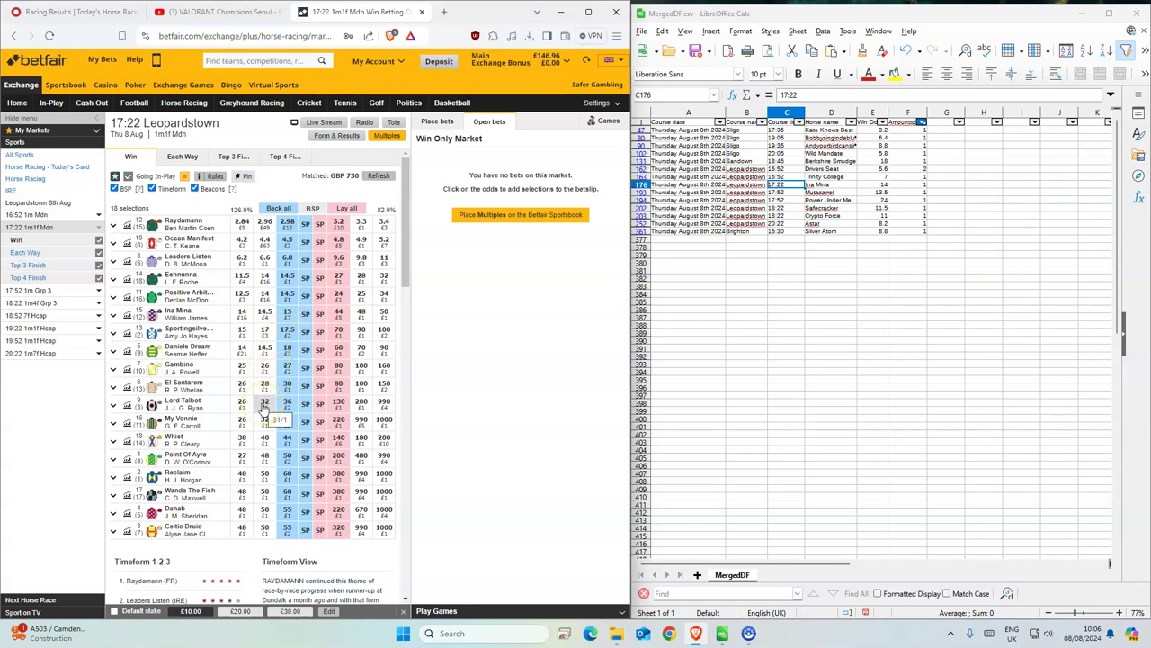
click(287, 315)
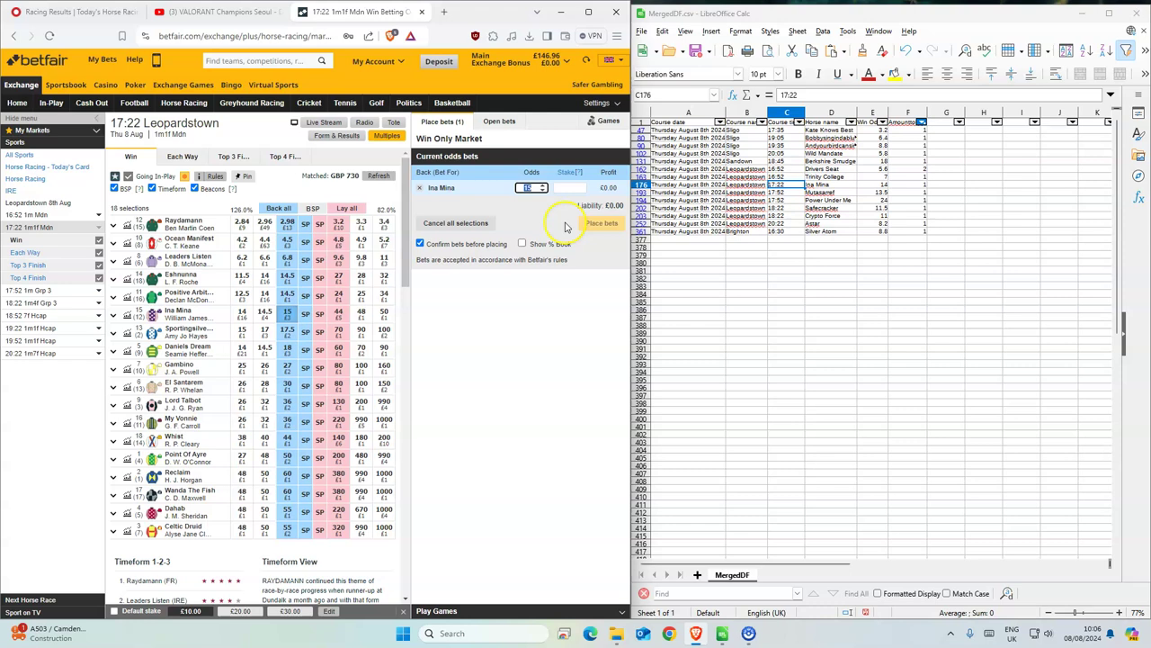
click(568, 187)
text(1)
click(601, 222)
click(601, 234)
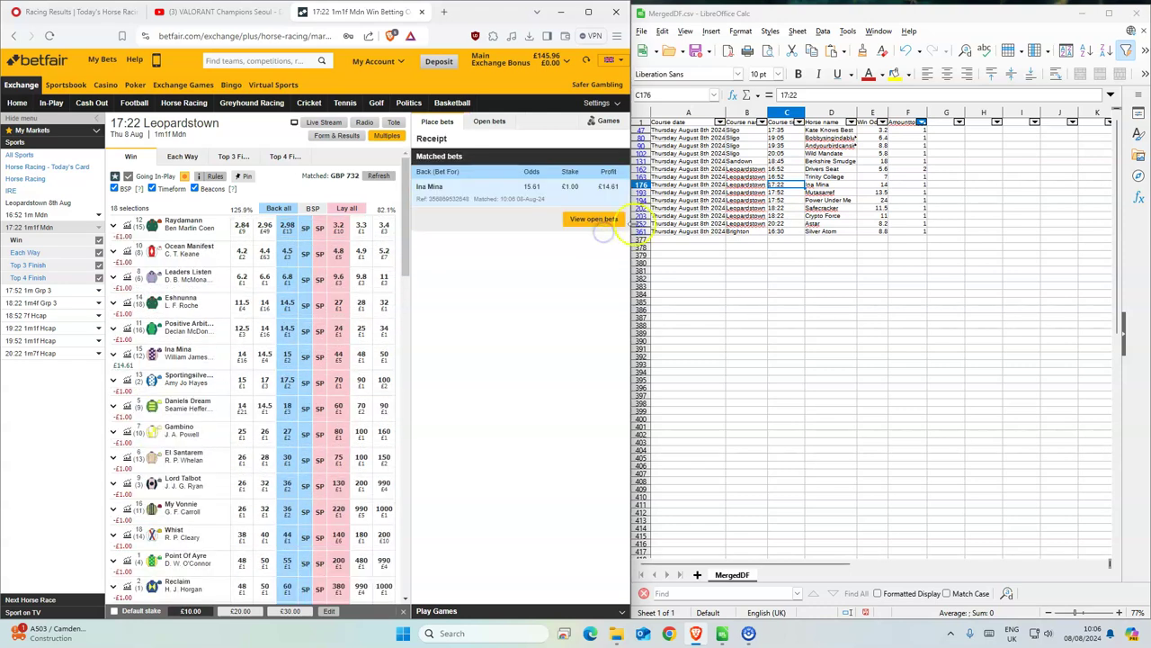
Open the 17:52 Leopardstown race and place confirmed £1 back bets on Mutasarref at odds 16 and Power Under Me at odds 40
drag(781, 192, 810, 202)
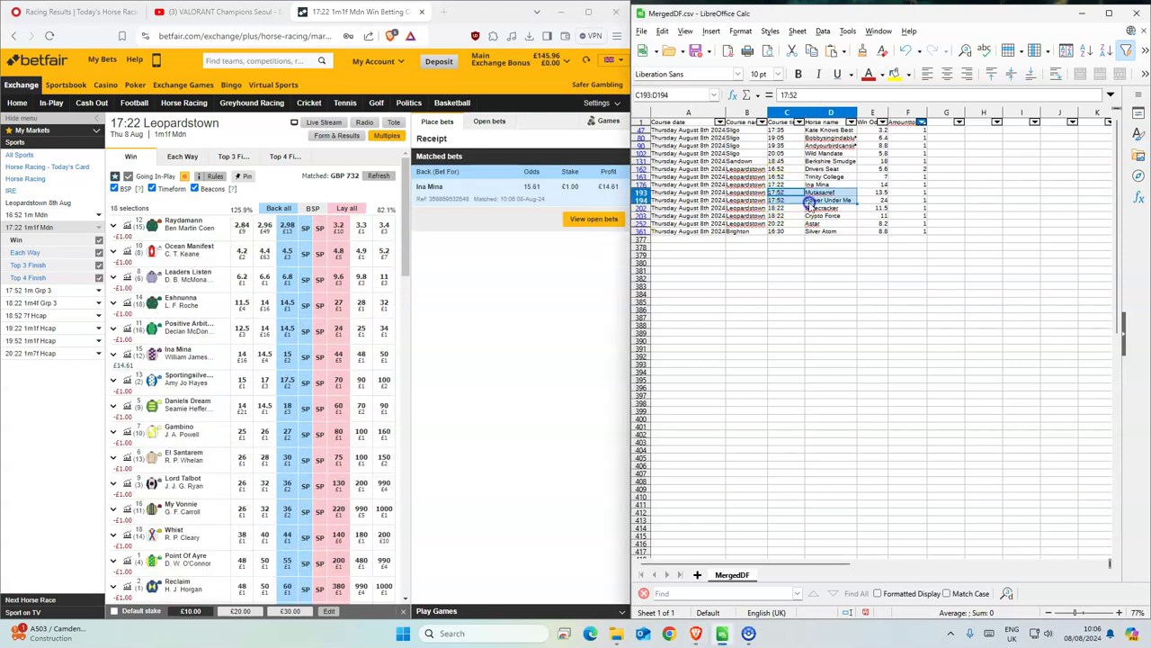
click(31, 289)
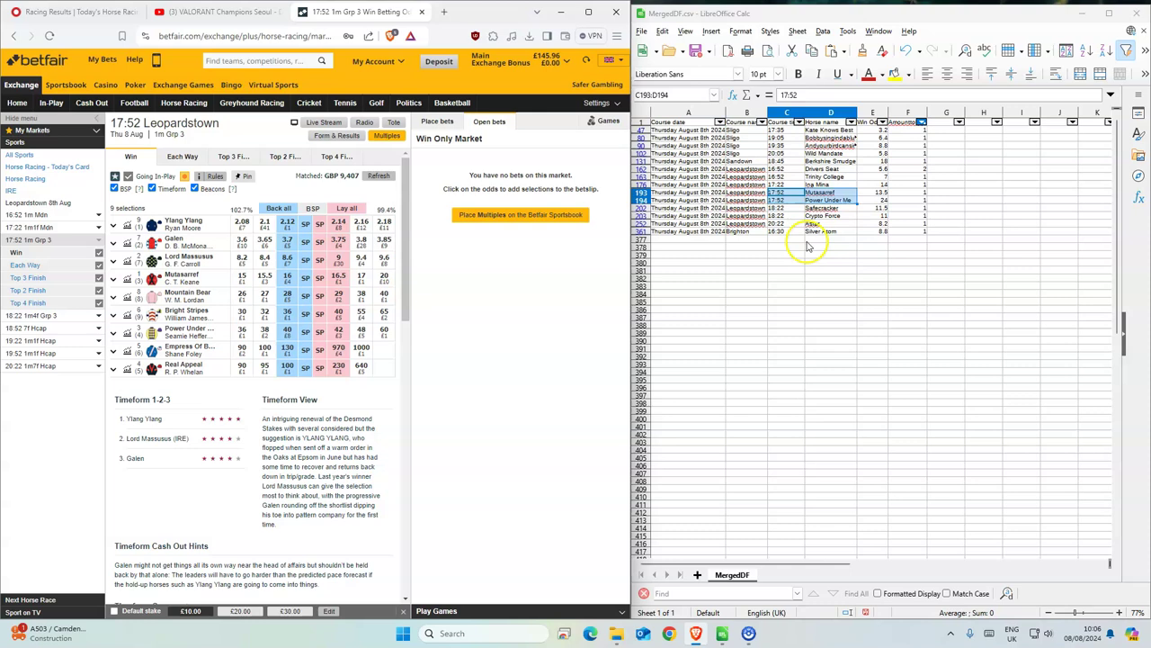
click(286, 278)
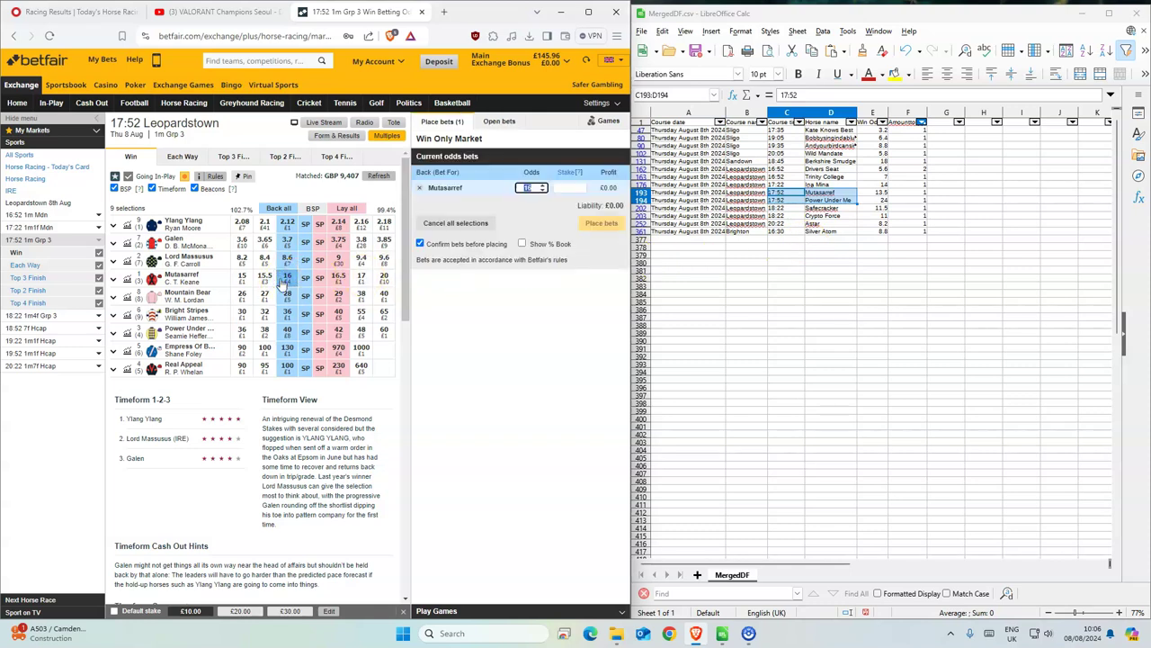
click(278, 326)
click(562, 185)
text(1)
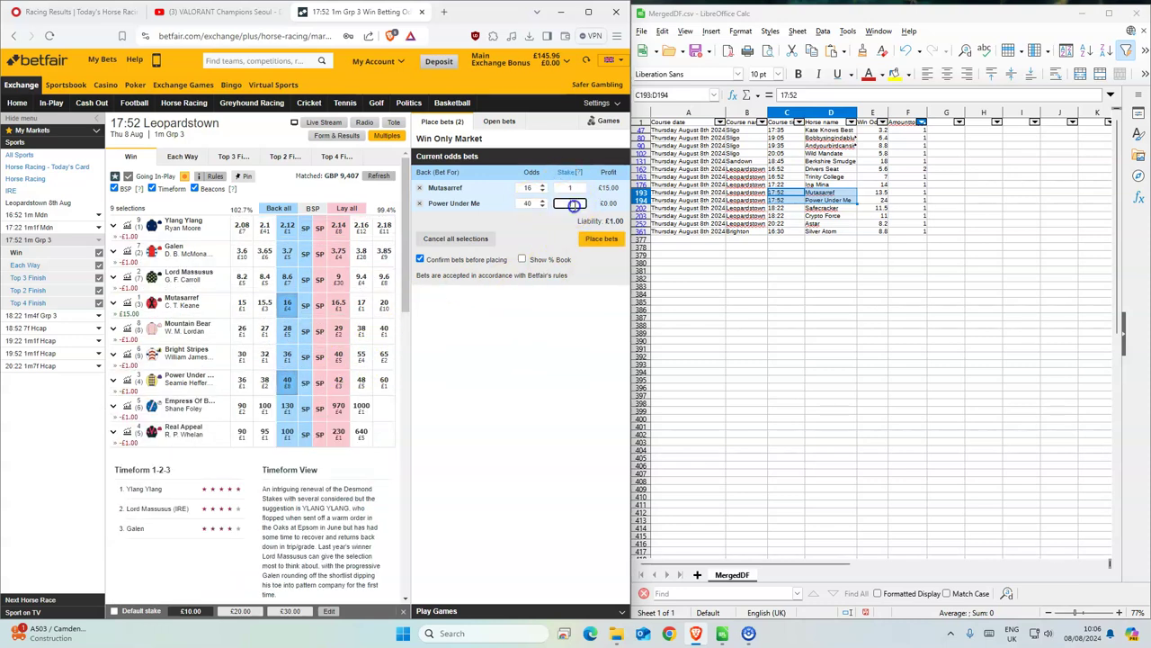
text(1)
click(597, 241)
click(598, 250)
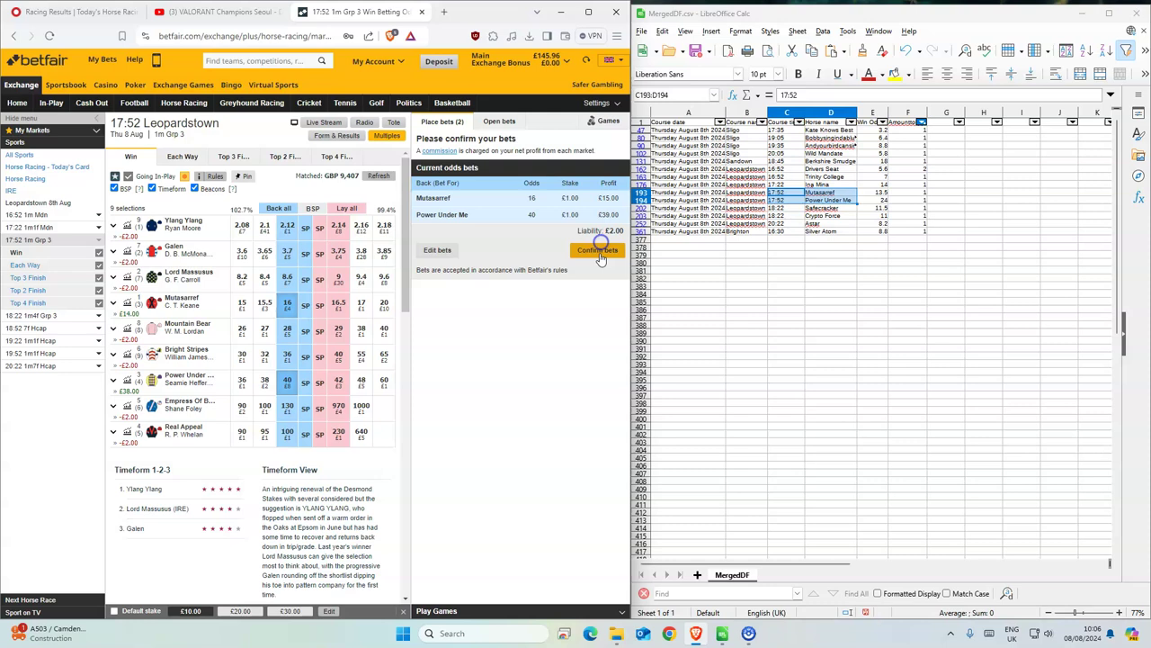
Open the 18:22 Leopardstown race and place confirmed £1 back bets on Crypto Force at odds 11 and Safecracker at odds 12.5
drag(780, 208, 832, 216)
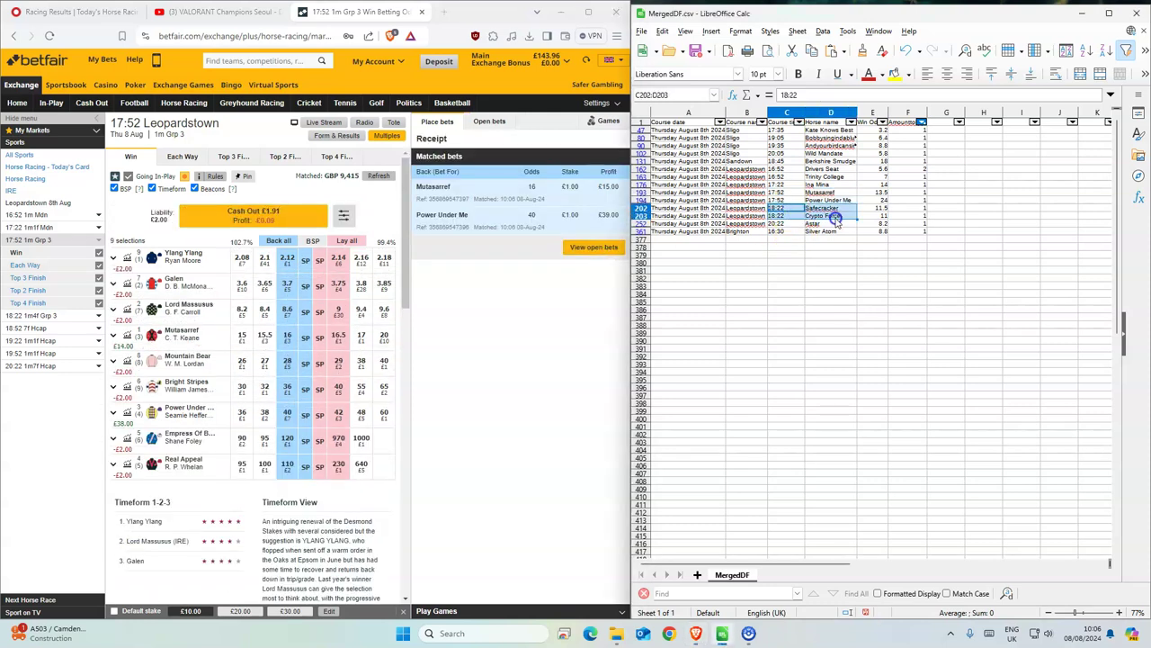
click(45, 317)
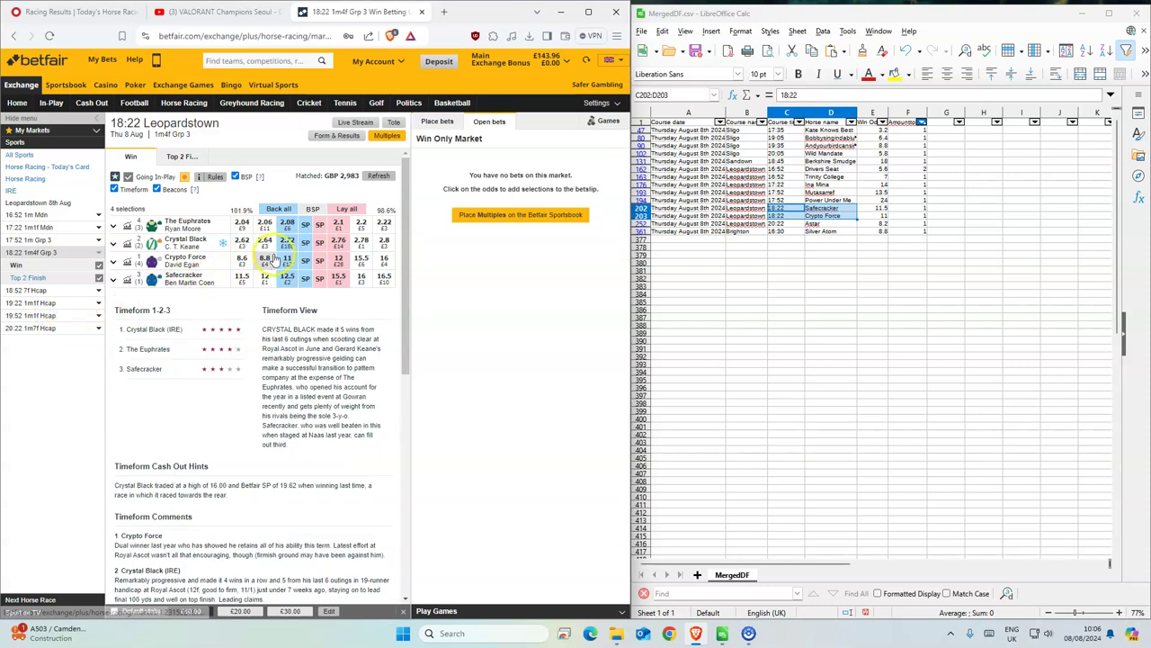
click(287, 280)
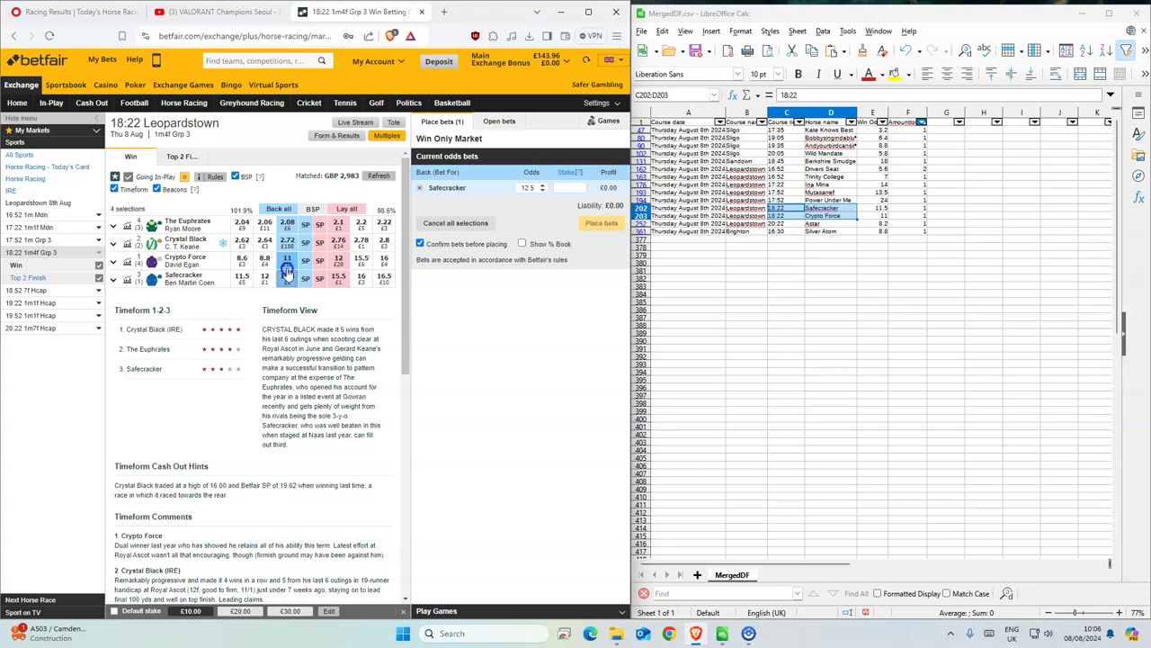
click(287, 260)
key(Tab)
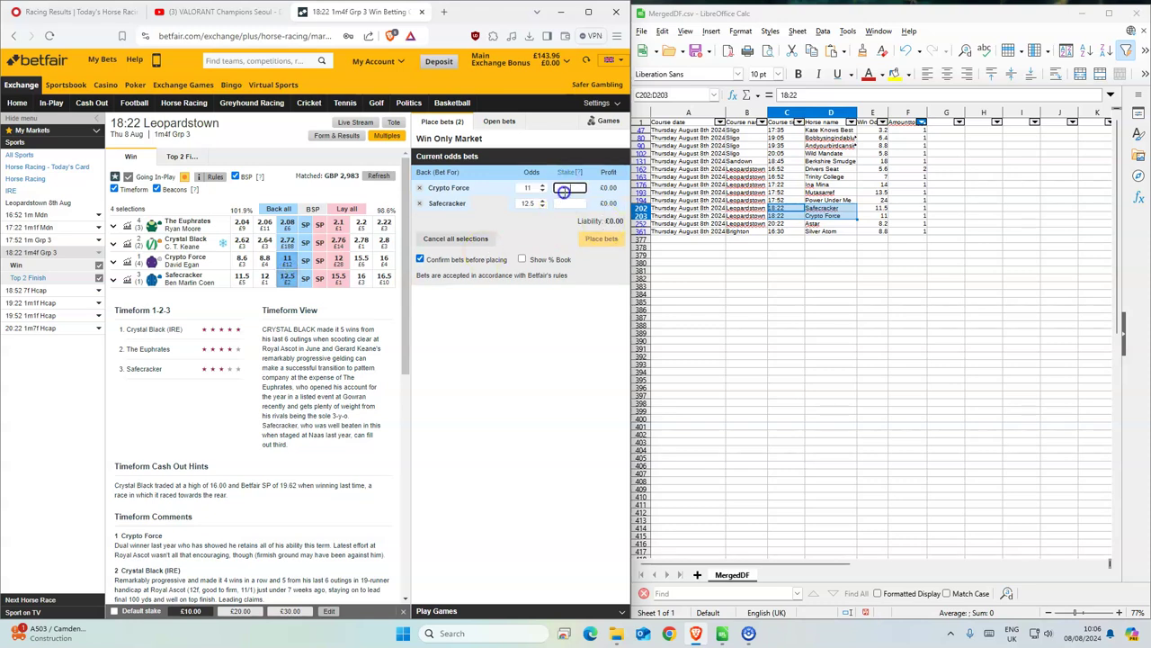
text(1)
key(Tab)
key(Tab)
text(1)
click(601, 238)
click(599, 246)
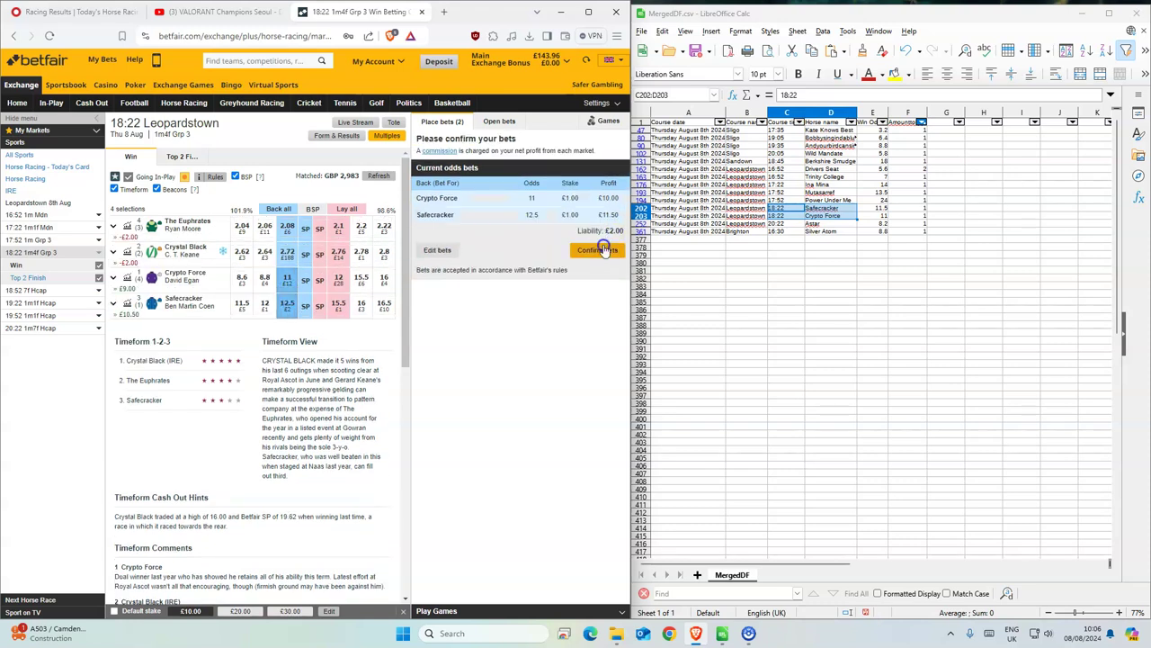
In the 20:22 Leopardstown race, place a confirmed £1 back bet on Astar at odds 8.2 that takes SP at in-play if unmatched
click(788, 223)
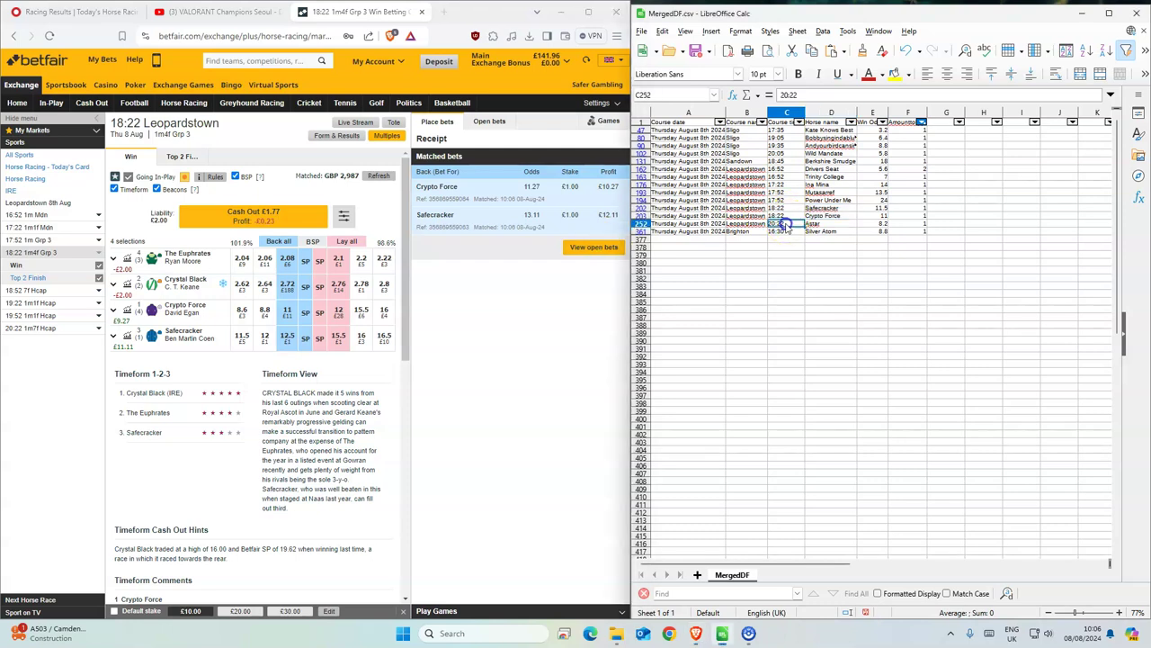
click(31, 330)
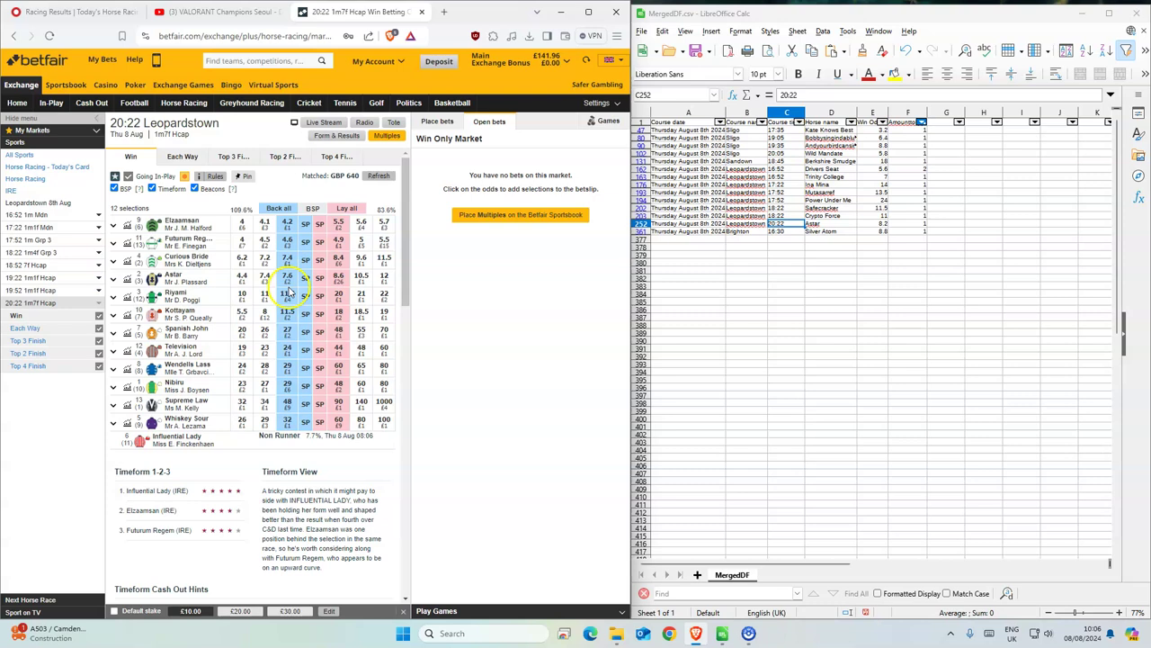
click(287, 280)
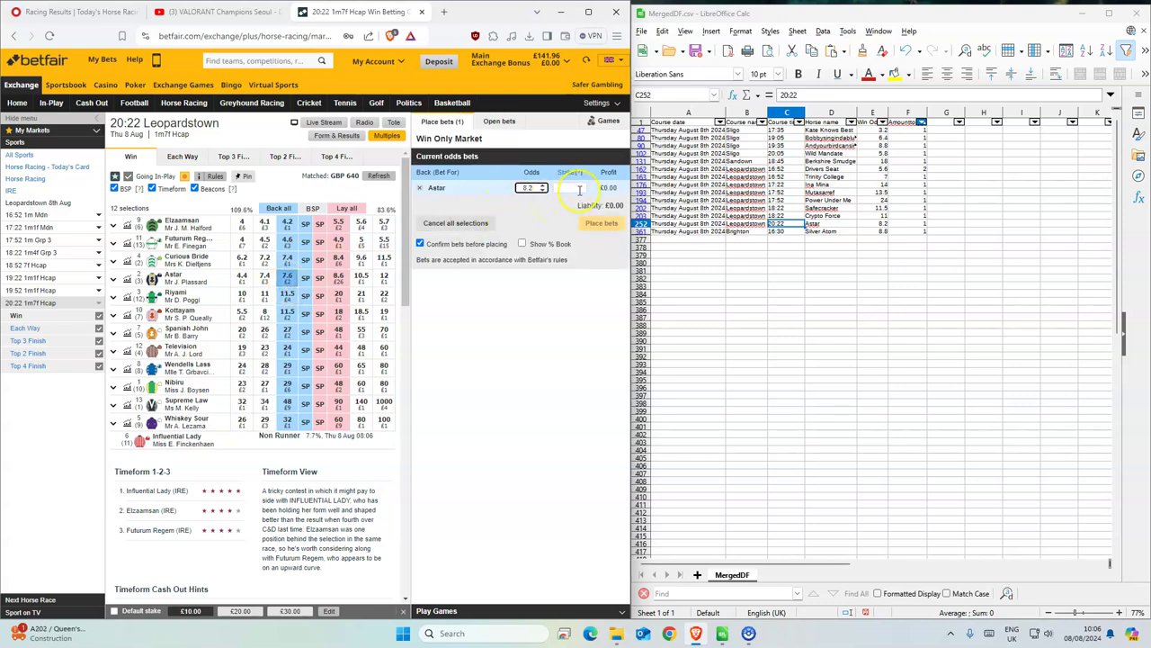
text(1)
click(602, 223)
click(591, 231)
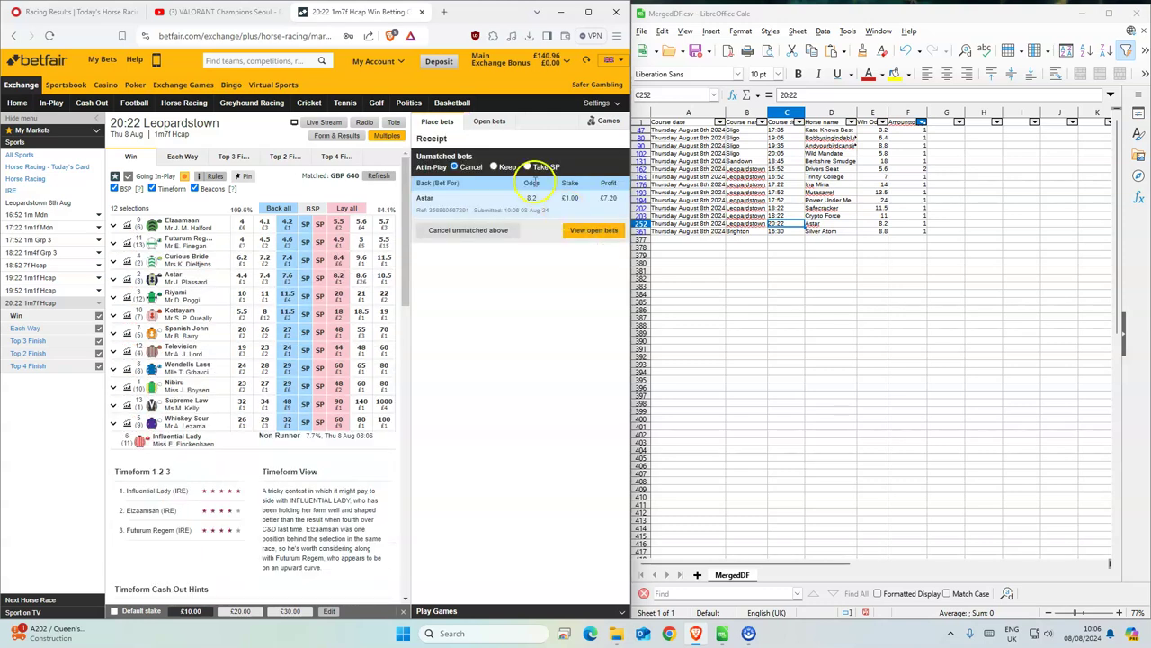
click(541, 169)
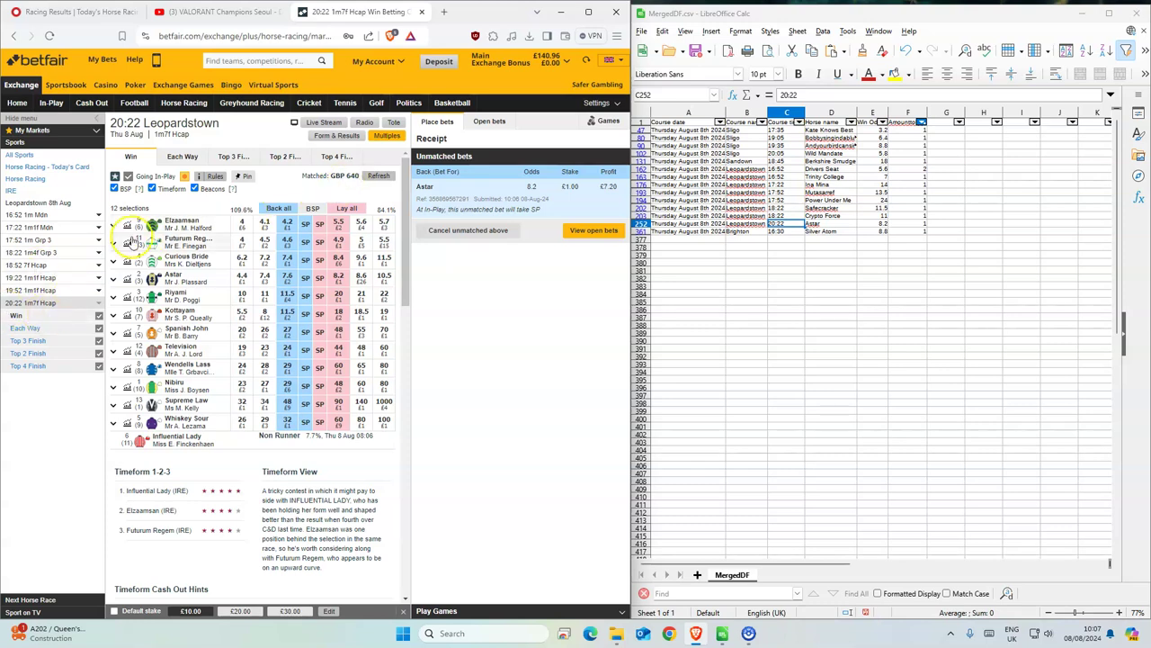
Open the 16:30 Brighton race from the schedule and place a confirmed £1 back bet on Silver Atom at odds 9.8
click(168, 107)
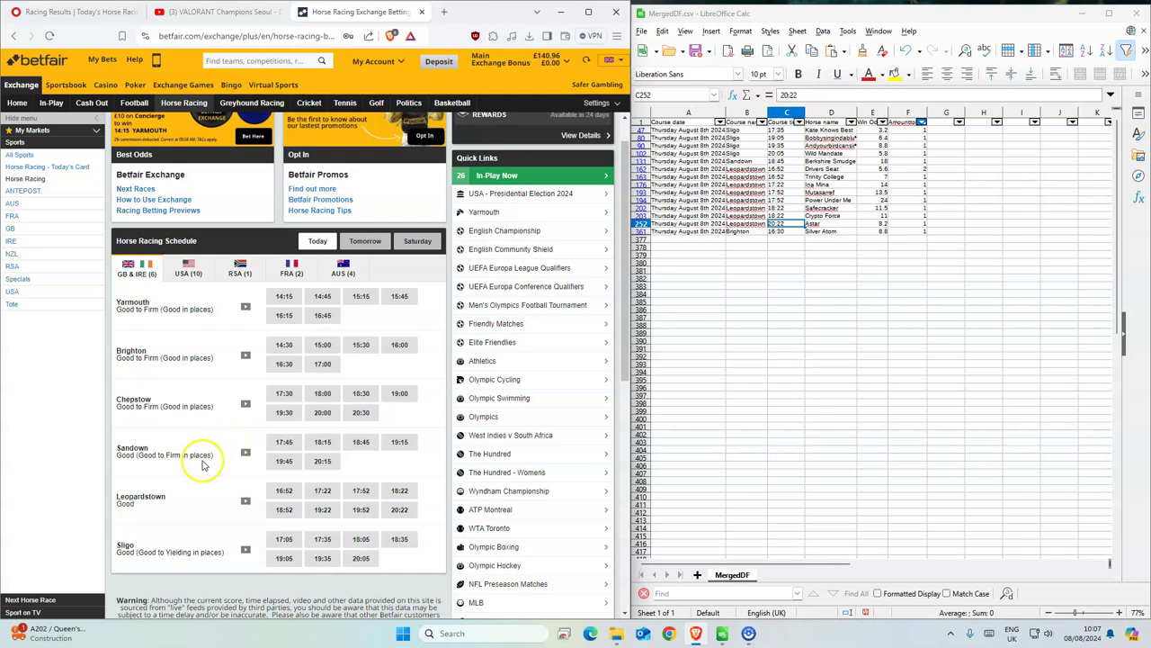
click(295, 367)
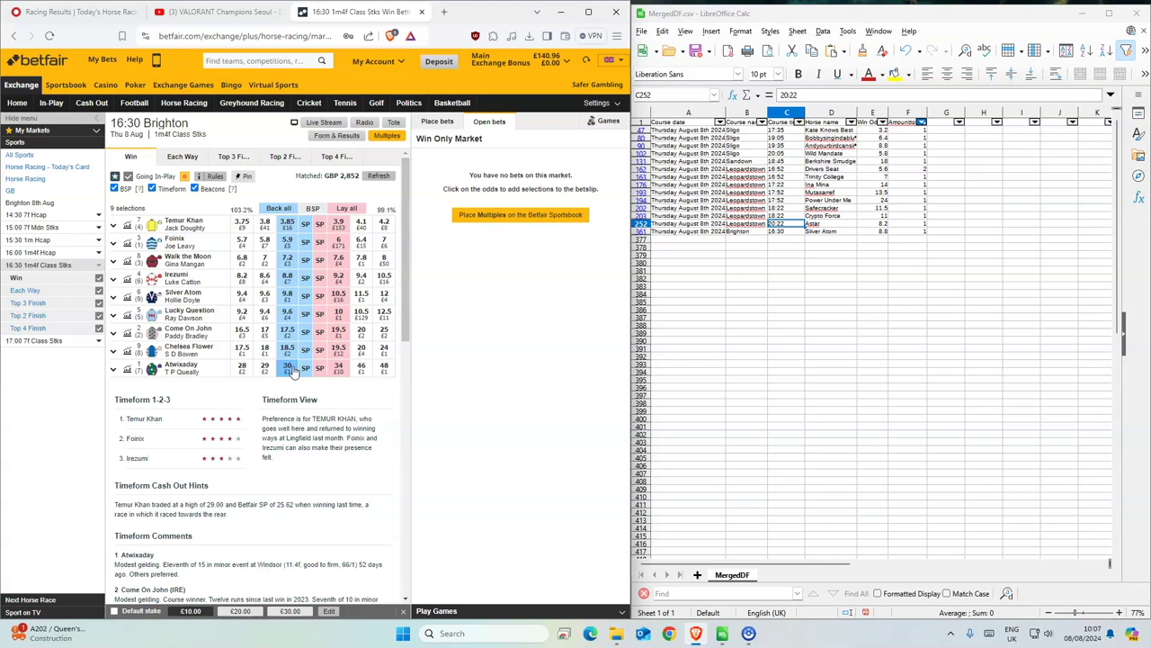
click(287, 296)
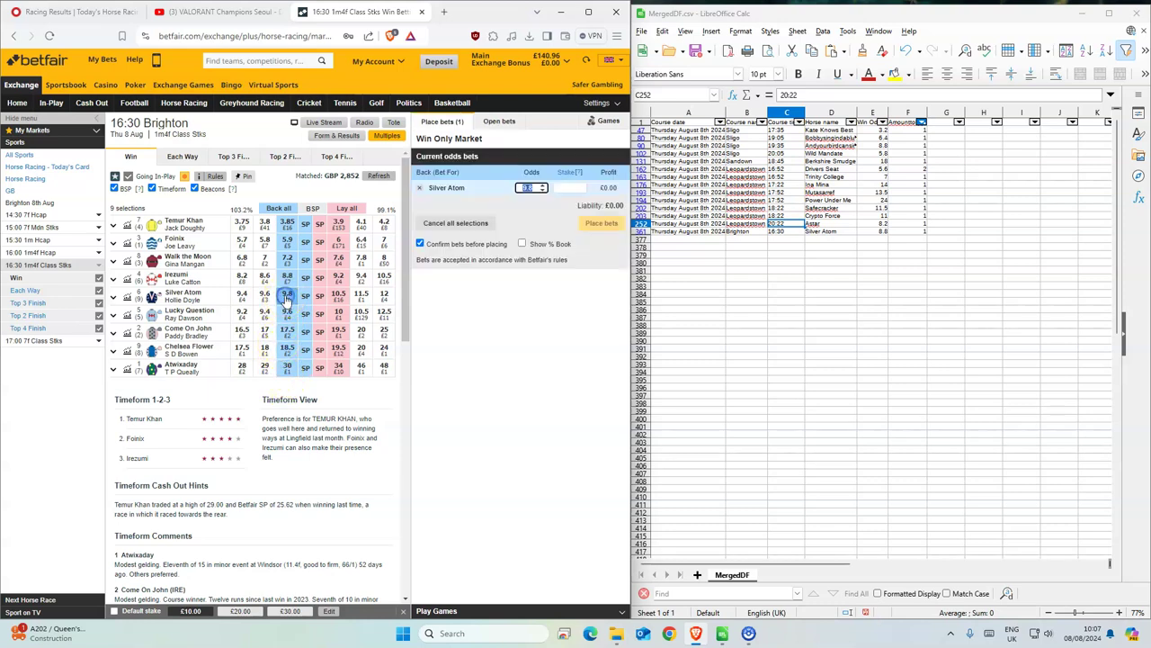
click(572, 187)
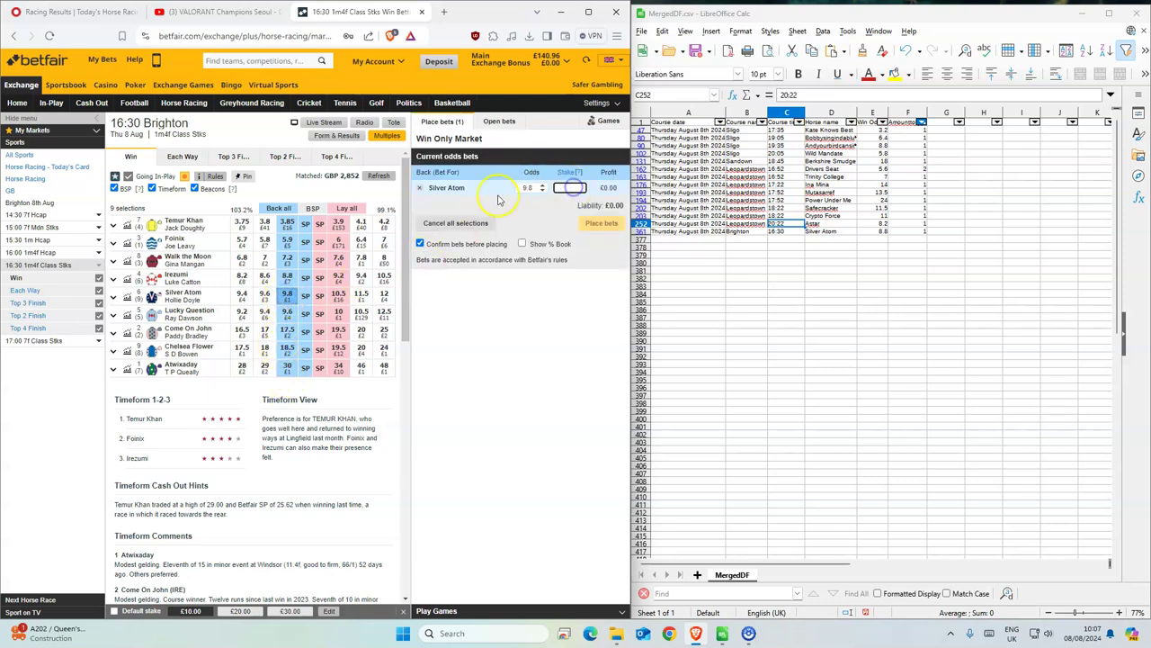
text(1)
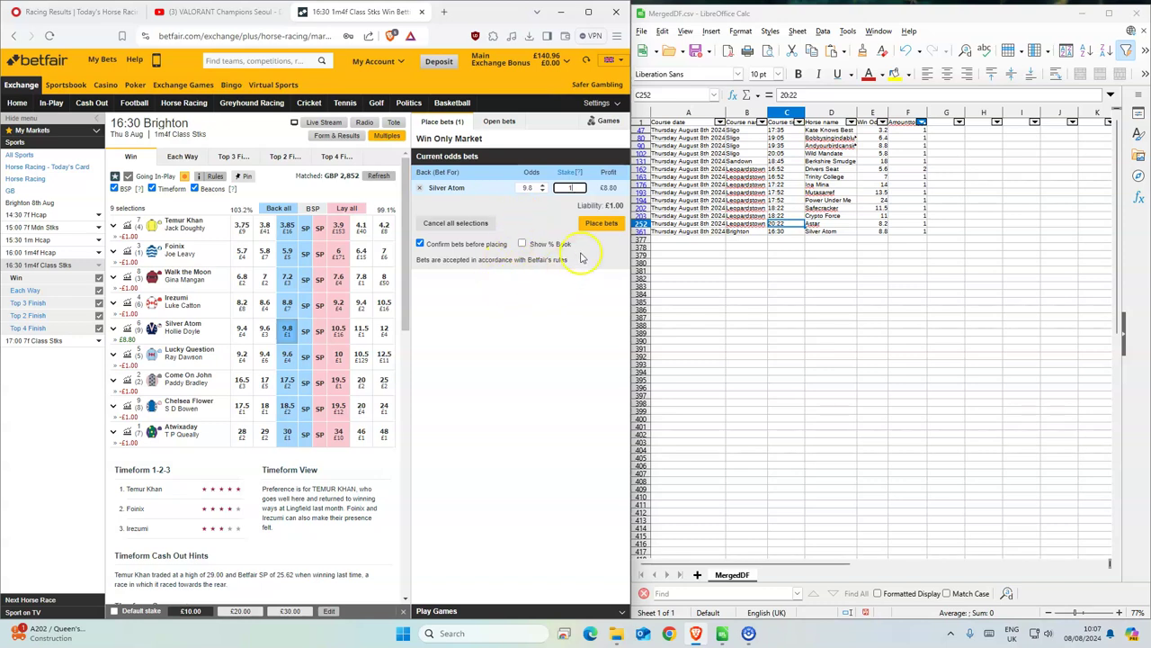
click(605, 228)
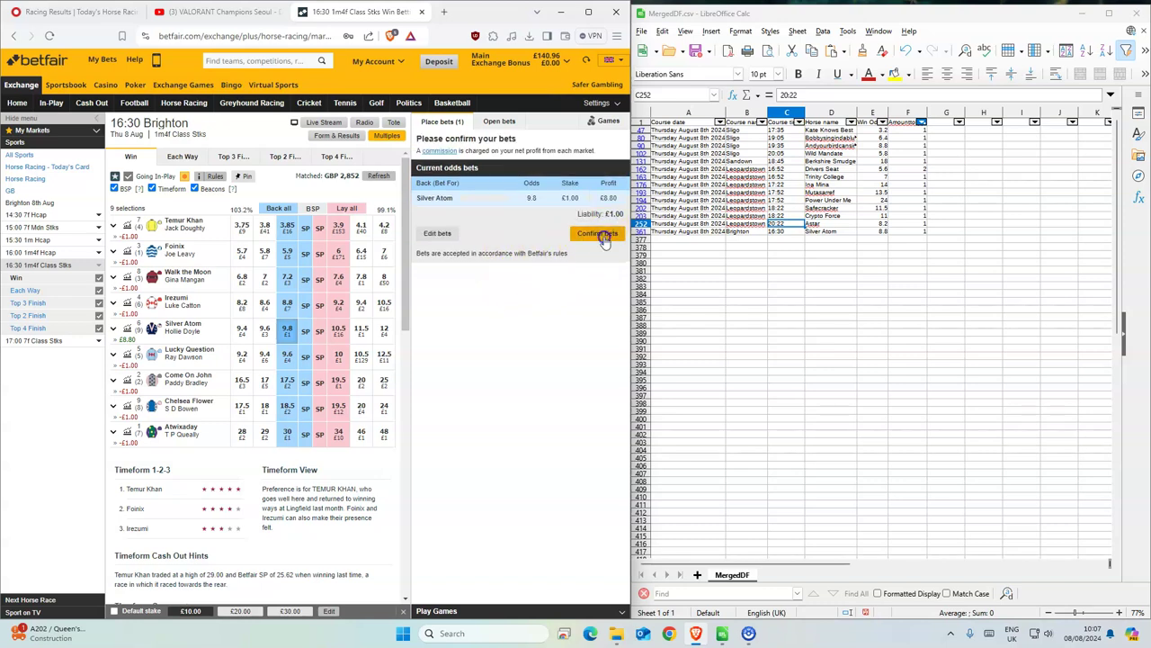
click(605, 236)
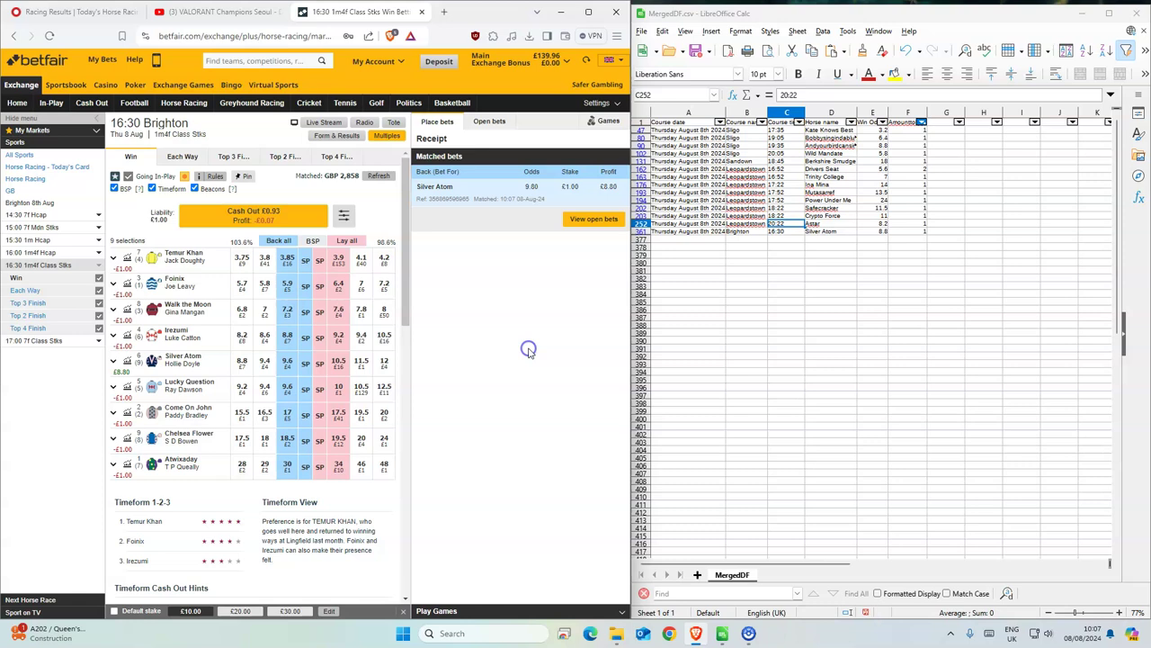
Select all listed bets in the spreadsheet, from course name through stake, to review them (B47:F361)
click(961, 308)
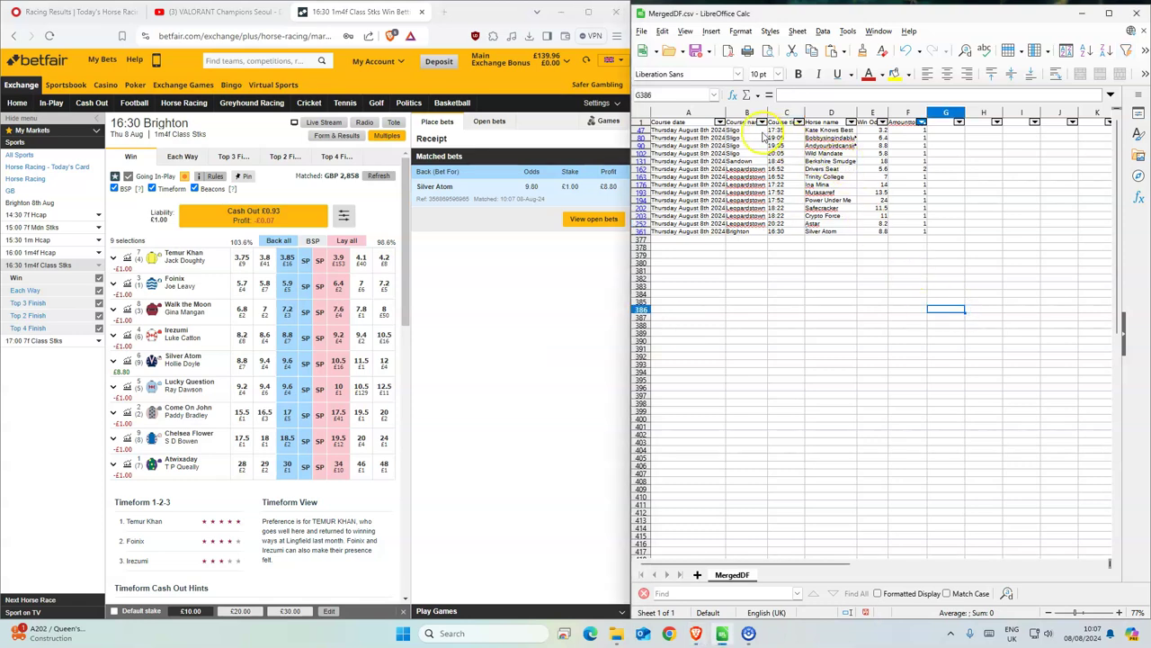
drag(749, 131, 924, 235)
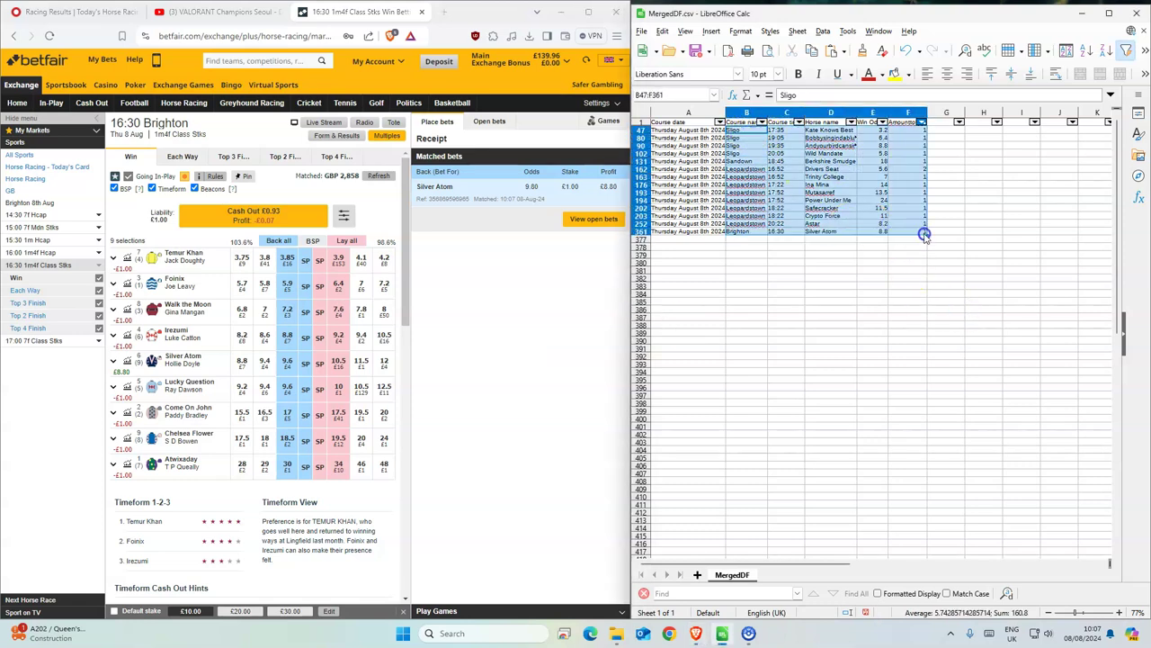